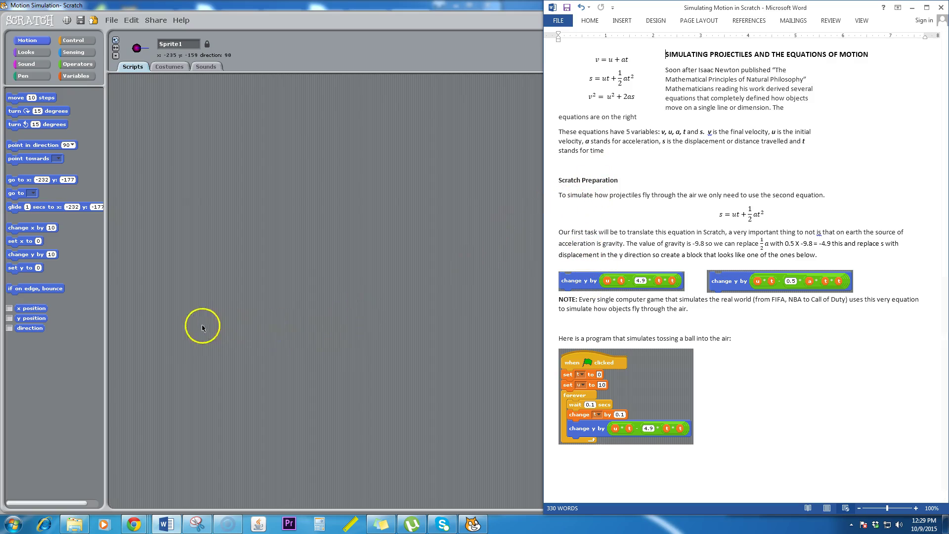
# Bring up the Motion Simulation project and drag the ball sprite to the stage's bottom-left origin
pyautogui.click(499, 347)
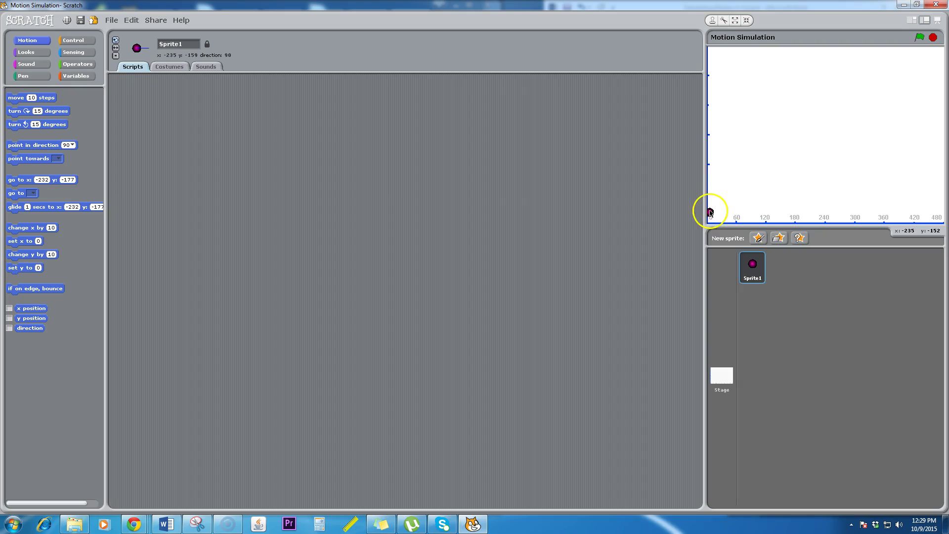
pyautogui.moveTo(724, 213)
pyautogui.mouseDown()
pyautogui.moveTo(866, 139)
pyautogui.moveTo(913, 212)
pyautogui.moveTo(713, 228)
pyautogui.mouseUp()
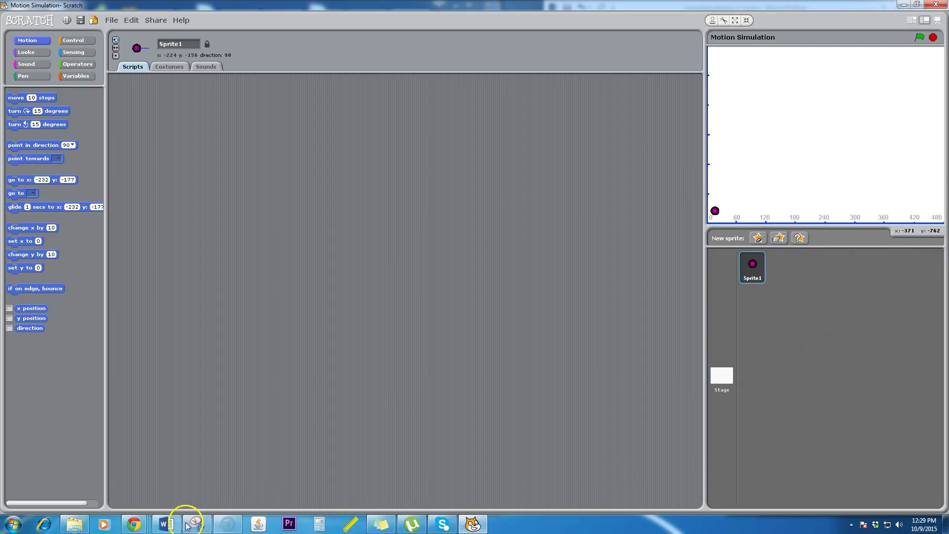
# Show the Word projectile notes and highlight the s = ut + ½at² equation
pyautogui.click(166, 525)
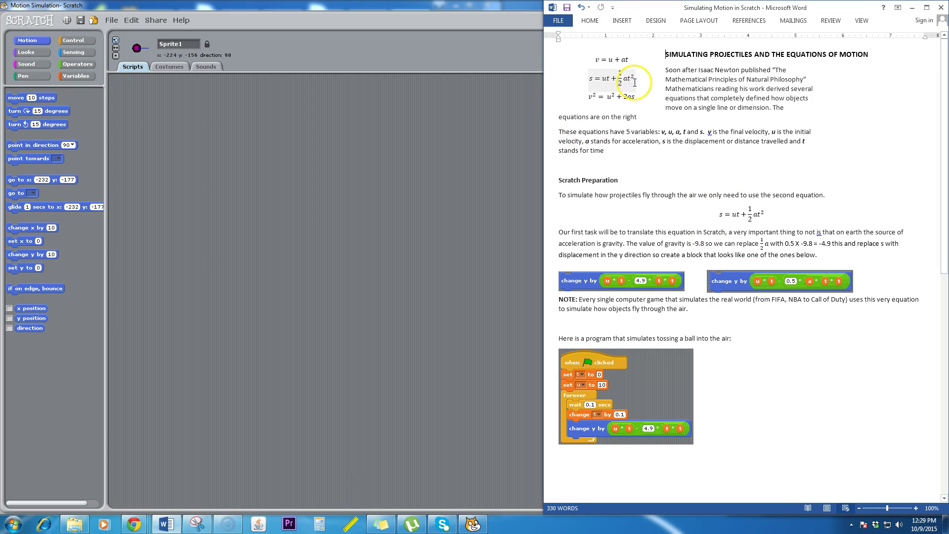
pyautogui.click(588, 79)
pyautogui.click(592, 80)
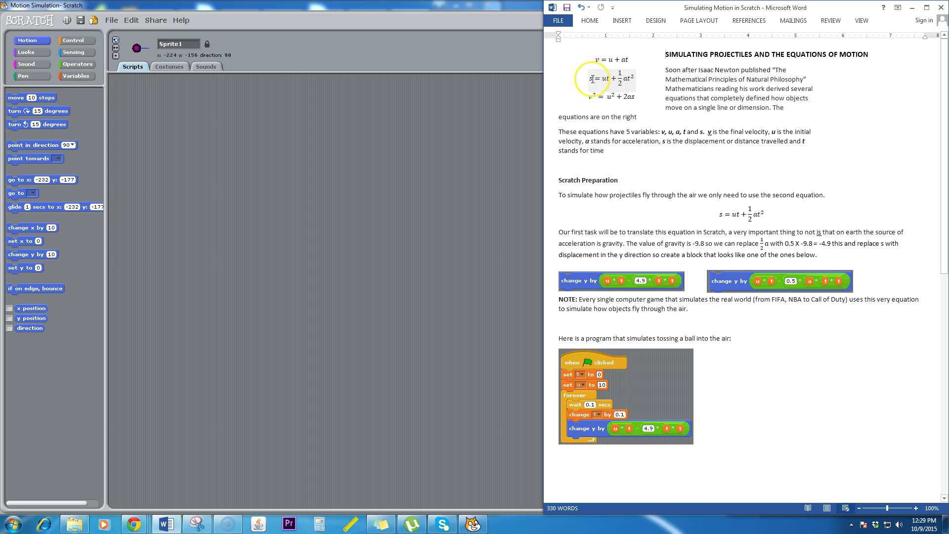
pyautogui.click(600, 84)
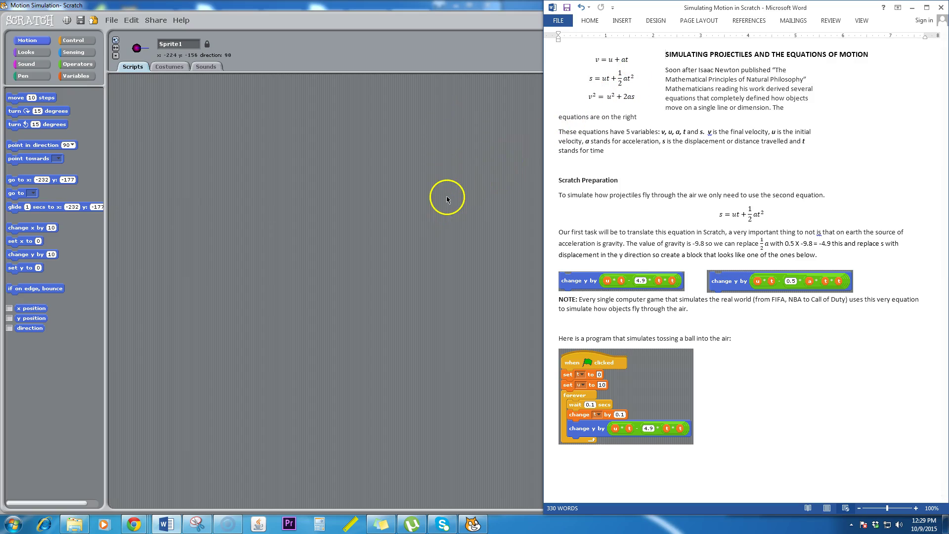
# Return to Scratch and move the ball sprite up, then back onto the bottom axis
pyautogui.click(455, 214)
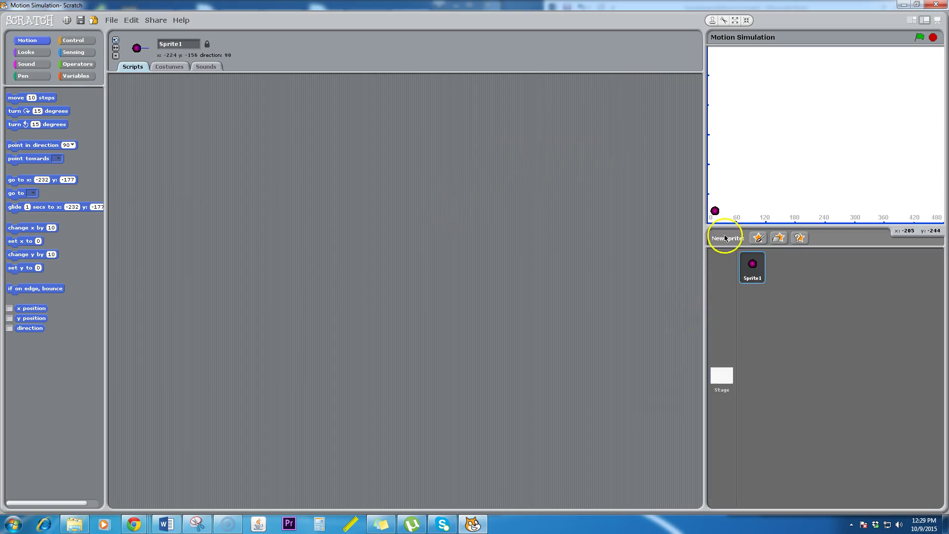
pyautogui.moveTo(717, 213)
pyautogui.mouseDown()
pyautogui.moveTo(746, 218)
pyautogui.moveTo(735, 202)
pyautogui.moveTo(737, 85)
pyautogui.mouseUp()
pyautogui.moveTo(741, 126); pyautogui.dragTo(741, 217)
# Create the variables t and Vy, each shown on the stage
pyautogui.click(77, 76)
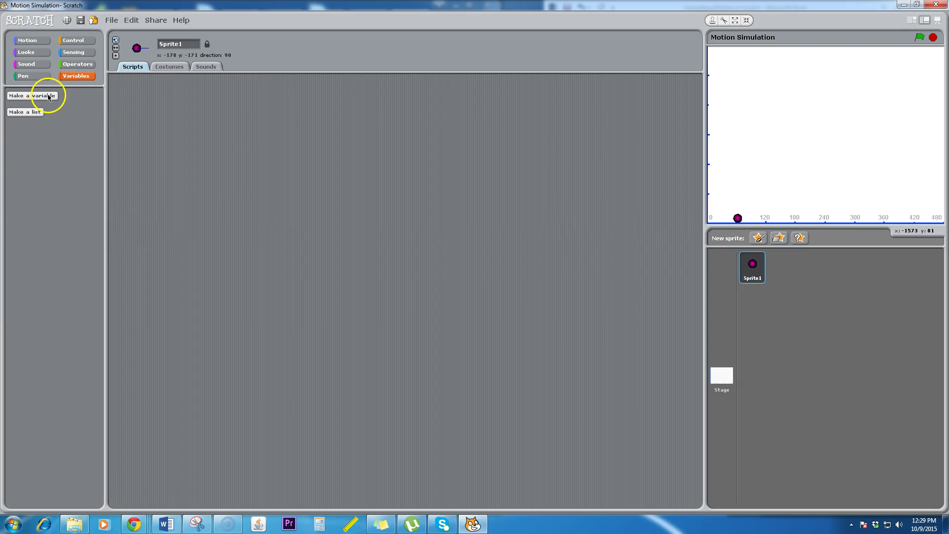
pyautogui.click(31, 96)
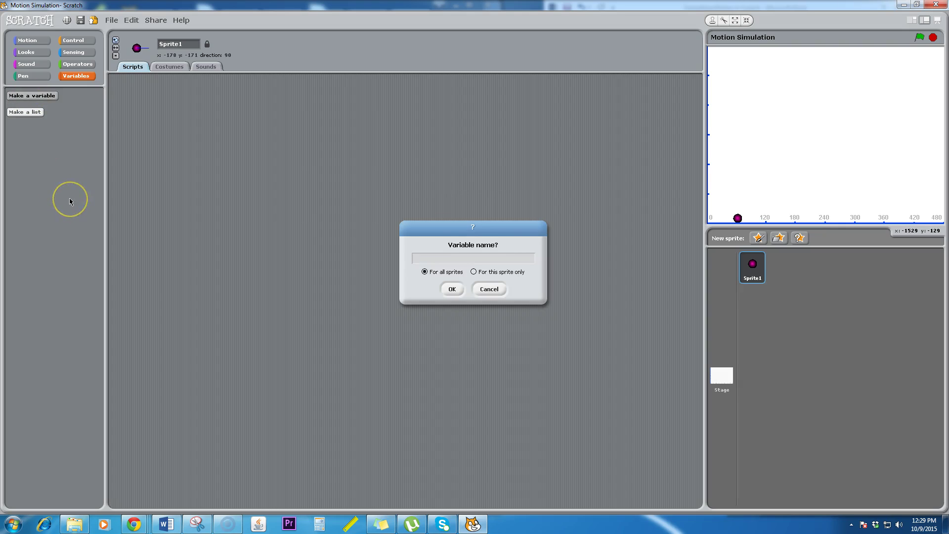
pyautogui.write('t')
pyautogui.press('Return')
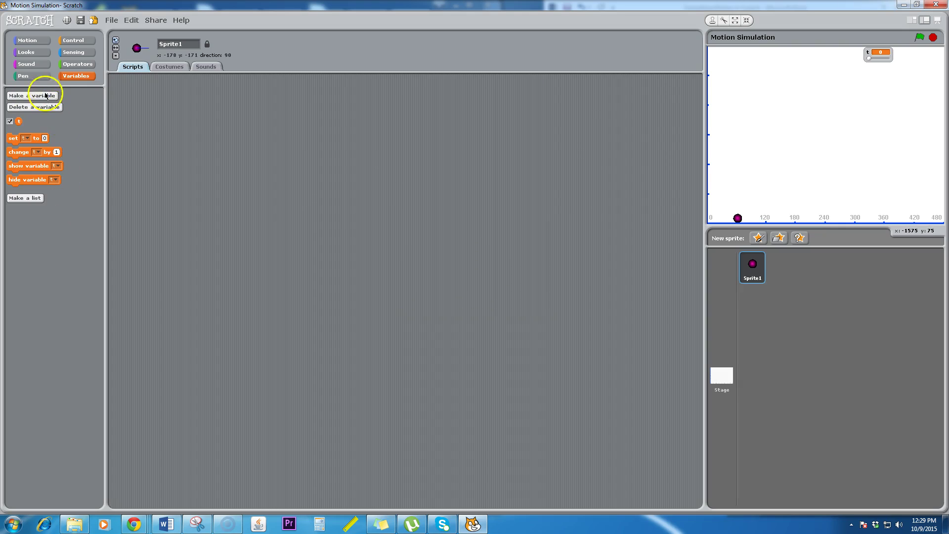
pyautogui.click(46, 97)
pyautogui.write('Vy')
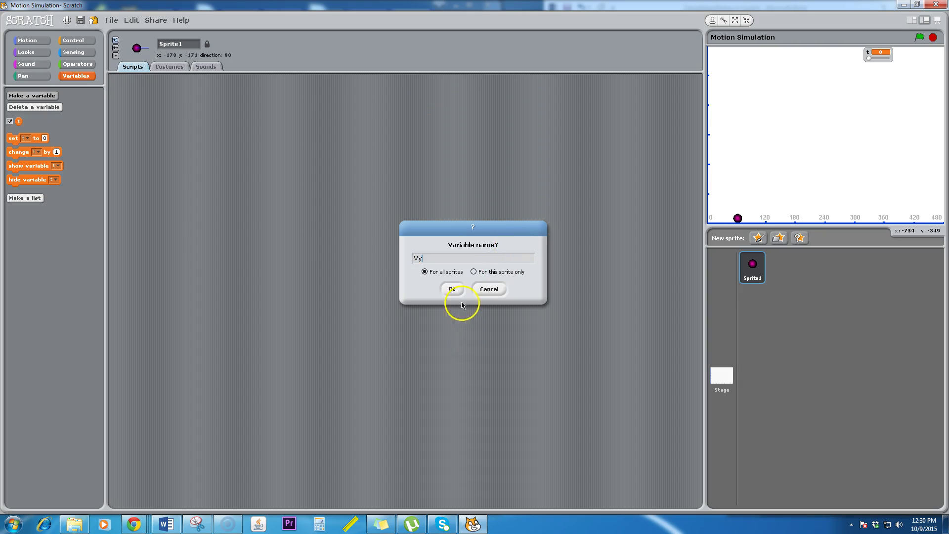
pyautogui.click(453, 289)
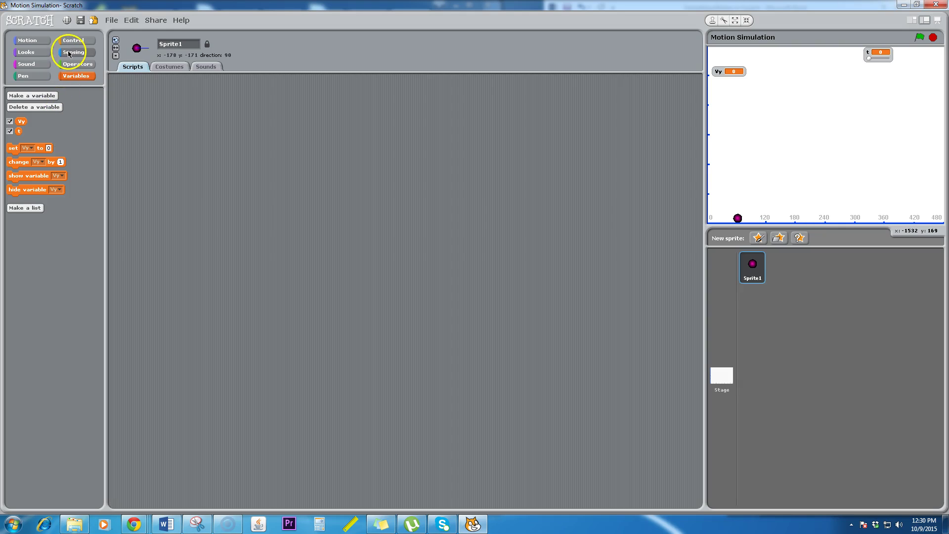
# Add a change y by 10 block and build a Vy × t multiplication beside it
pyautogui.click(30, 40)
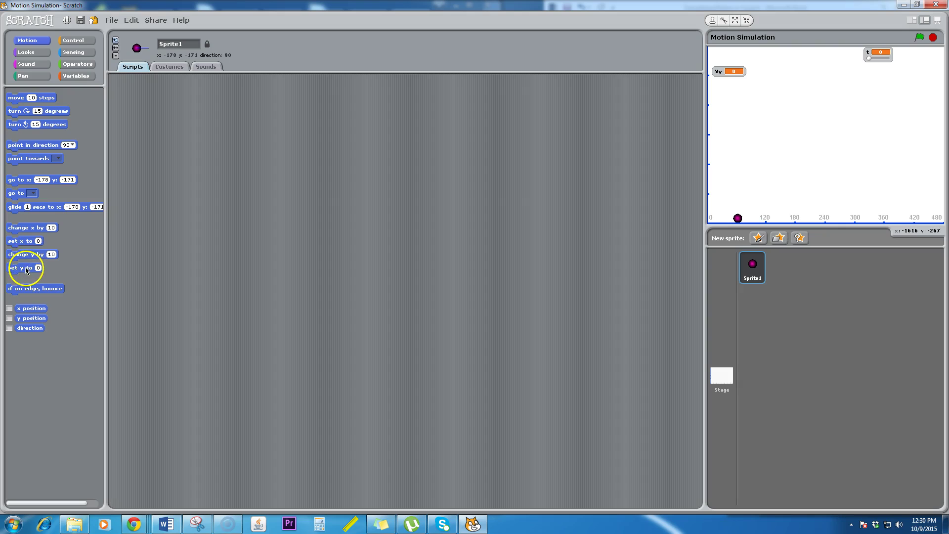
pyautogui.moveTo(26, 255); pyautogui.dragTo(251, 186)
pyautogui.click(78, 65)
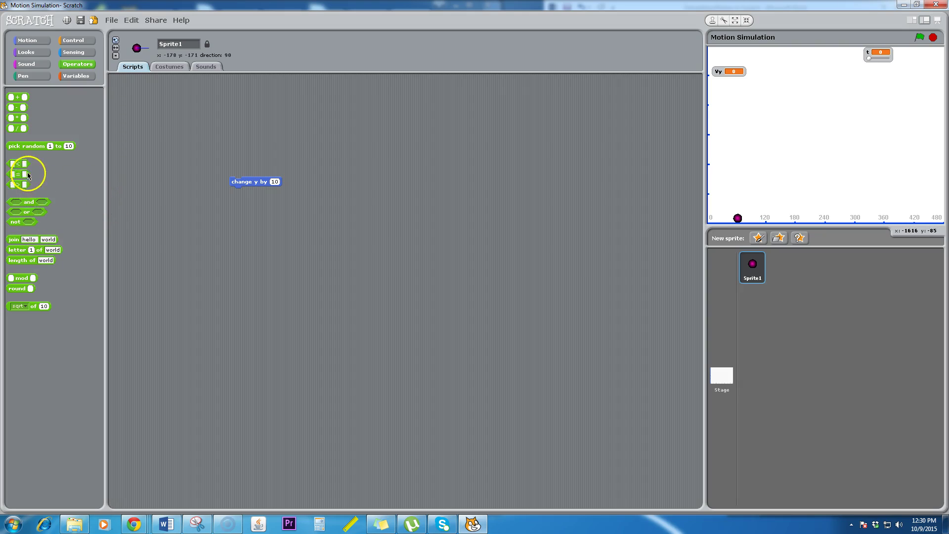
pyautogui.moveTo(18, 107)
pyautogui.mouseDown()
pyautogui.moveTo(291, 256)
pyautogui.moveTo(285, 240)
pyautogui.mouseUp()
pyautogui.click(76, 76)
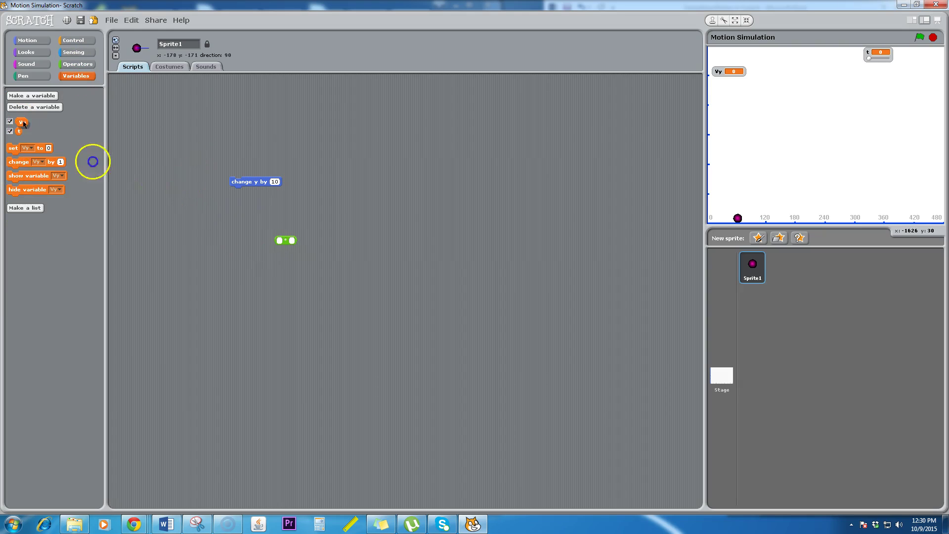
pyautogui.moveTo(93, 161); pyautogui.dragTo(279, 241)
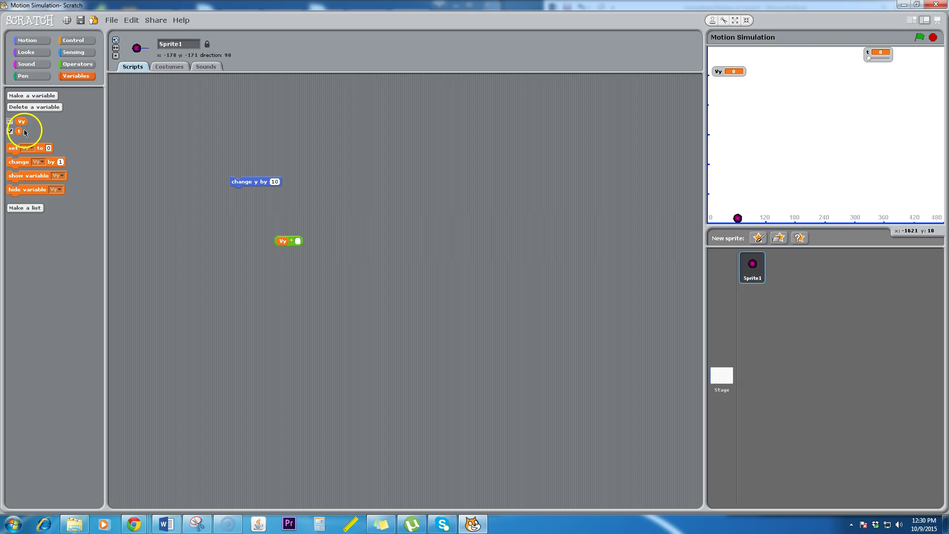
pyautogui.moveTo(25, 132); pyautogui.dragTo(299, 246)
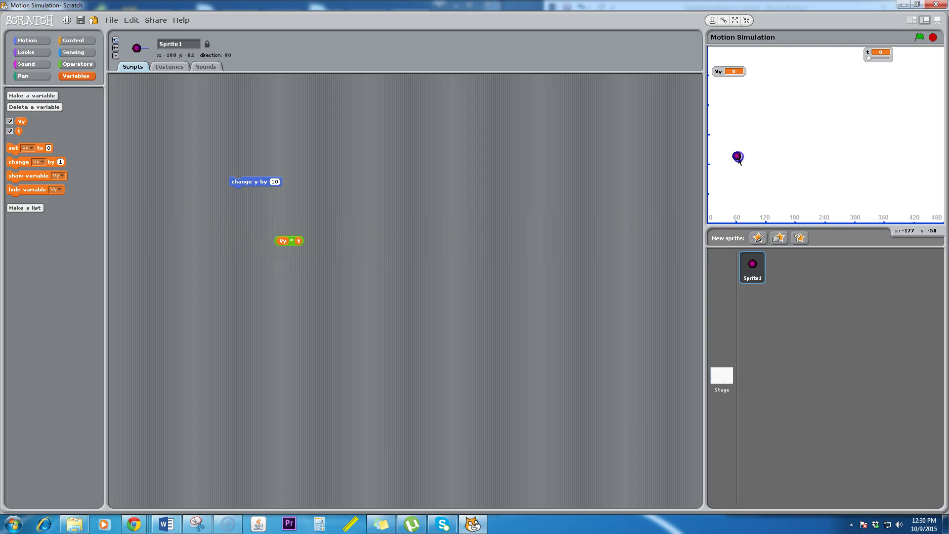
# Return the ball to the bottom edge and put Vy × t into a subtraction block
pyautogui.moveTo(740, 52); pyautogui.dragTo(739, 222)
pyautogui.click(77, 63)
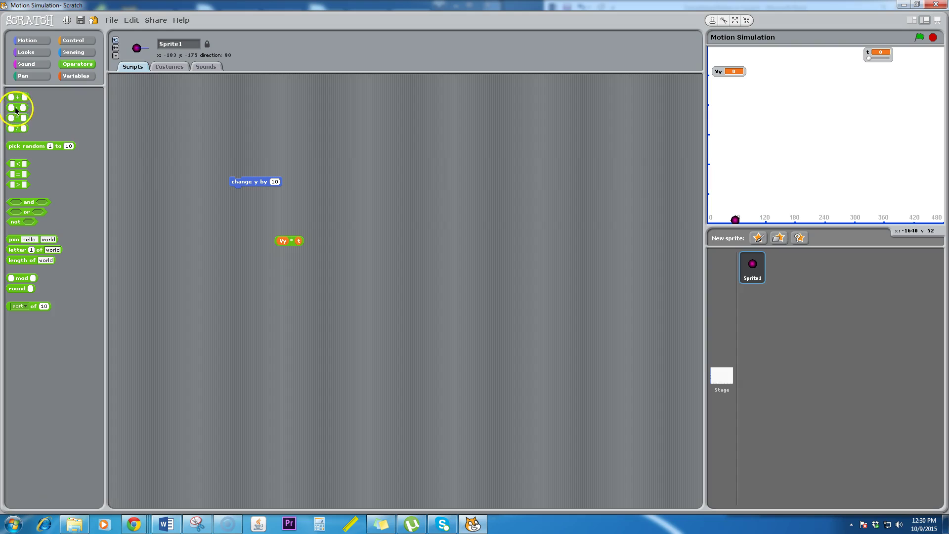
pyautogui.moveTo(15, 110); pyautogui.dragTo(335, 310)
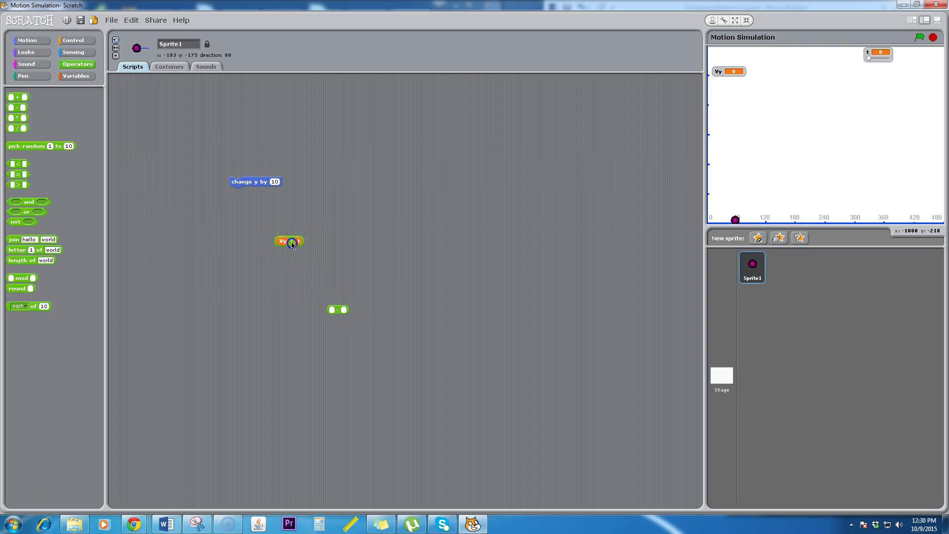
pyautogui.moveTo(296, 248)
pyautogui.mouseDown()
pyautogui.moveTo(350, 320)
pyautogui.moveTo(324, 245)
pyautogui.mouseUp()
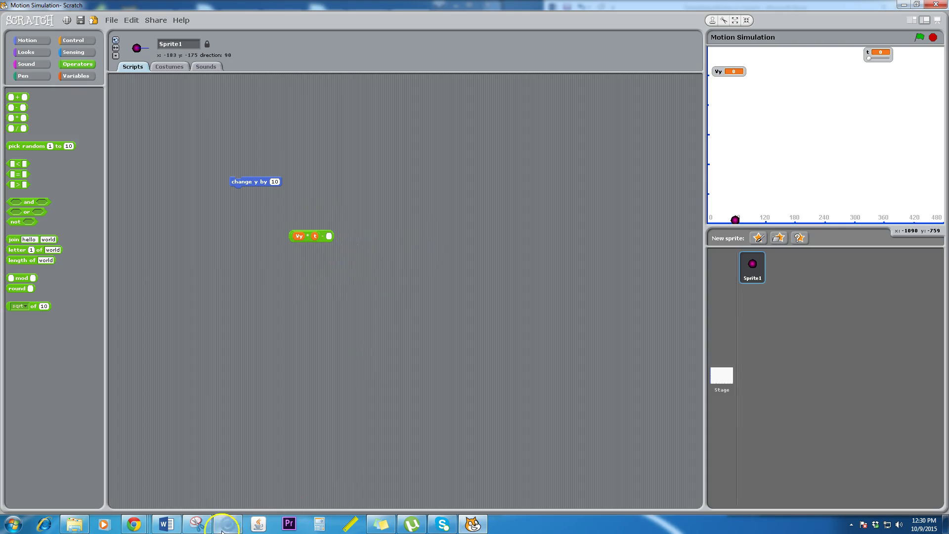
# Check the Word notes and chain two multiplication blocks for the 4.9 × t × t term
pyautogui.click(167, 526)
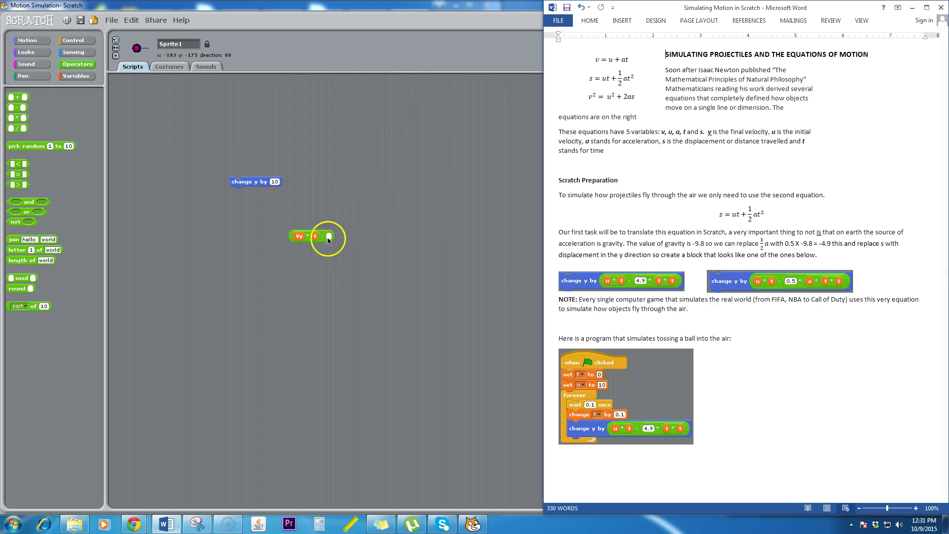
pyautogui.moveTo(21, 118); pyautogui.dragTo(350, 268)
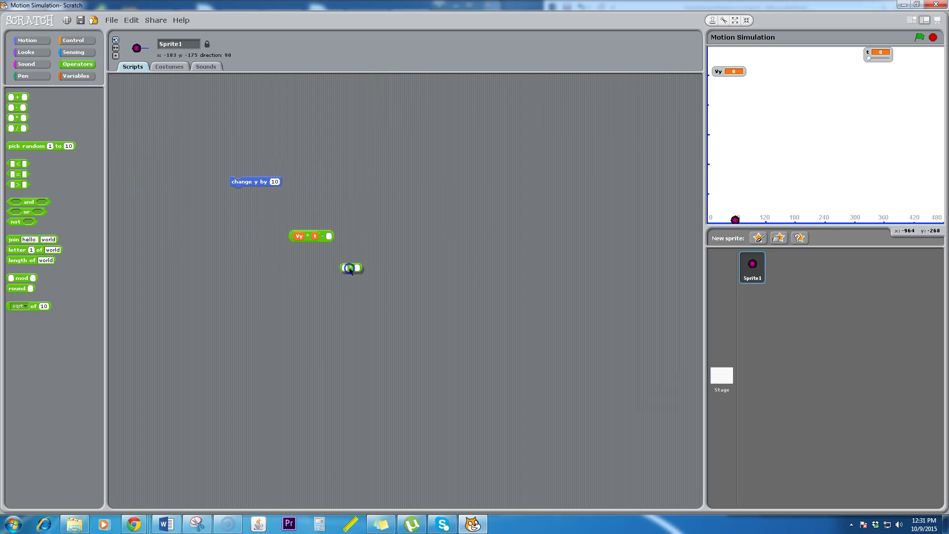
pyautogui.moveTo(20, 119)
pyautogui.mouseDown()
pyautogui.moveTo(275, 324)
pyautogui.moveTo(329, 319)
pyautogui.mouseUp()
pyautogui.moveTo(348, 285); pyautogui.dragTo(327, 327)
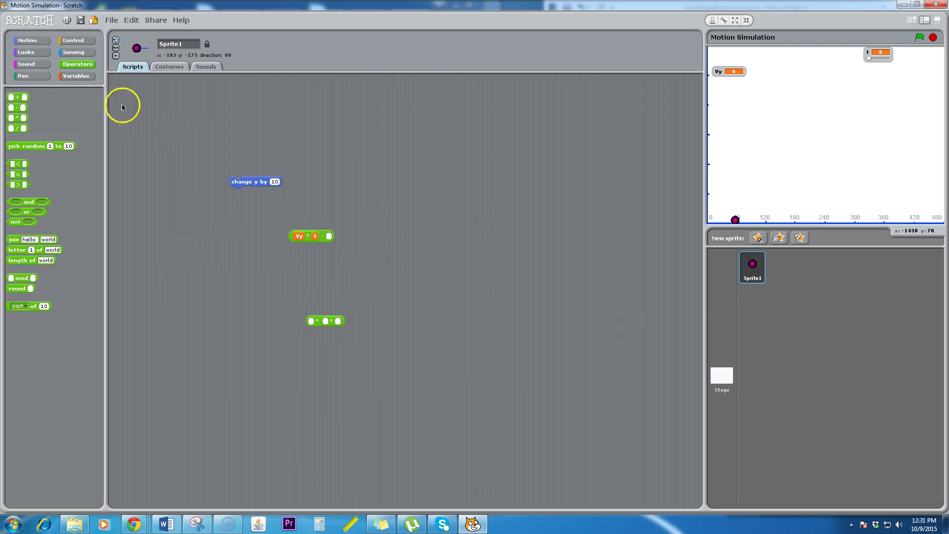
# Fill the product with t copies and make change y by use Vy × t − 4.9 × t × t
pyautogui.rightClick(317, 236)
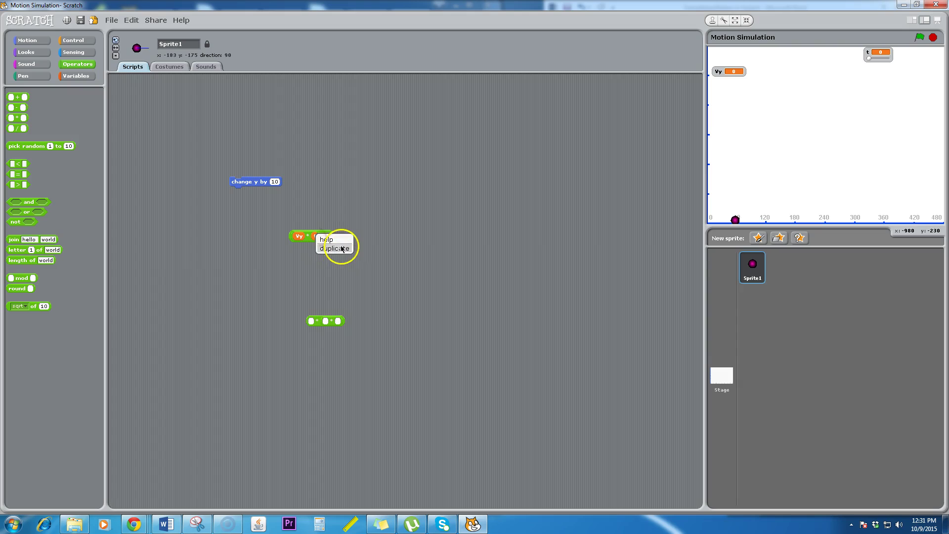
pyautogui.click(337, 247)
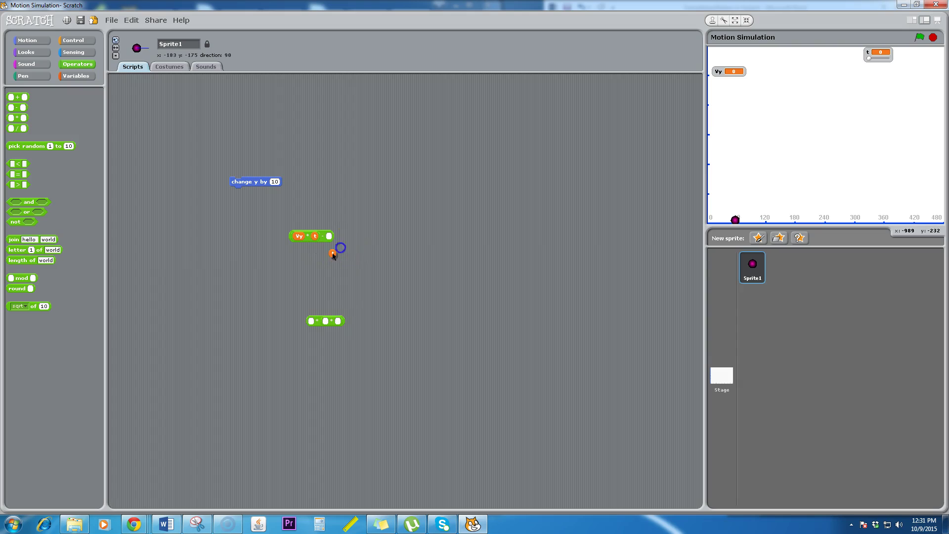
pyautogui.click(340, 320)
pyautogui.rightClick(340, 324)
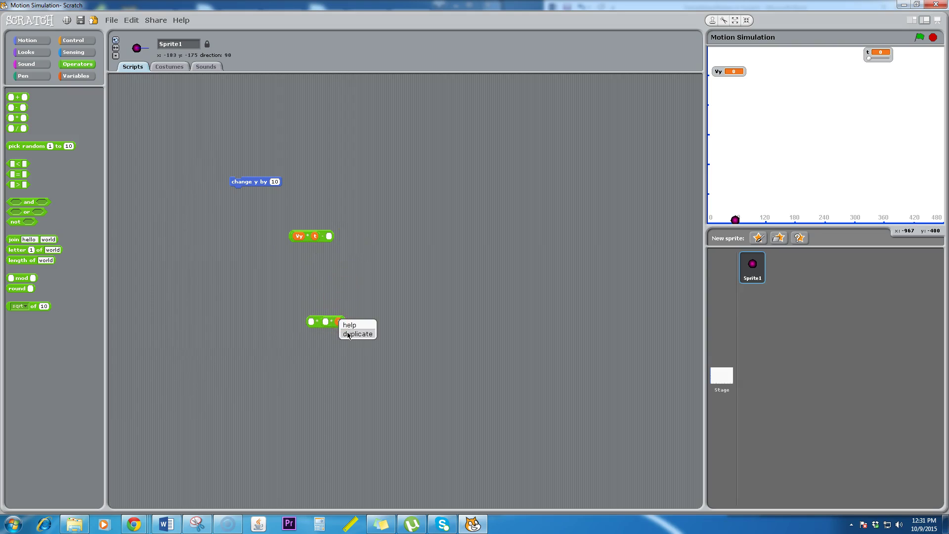
pyautogui.click(347, 329)
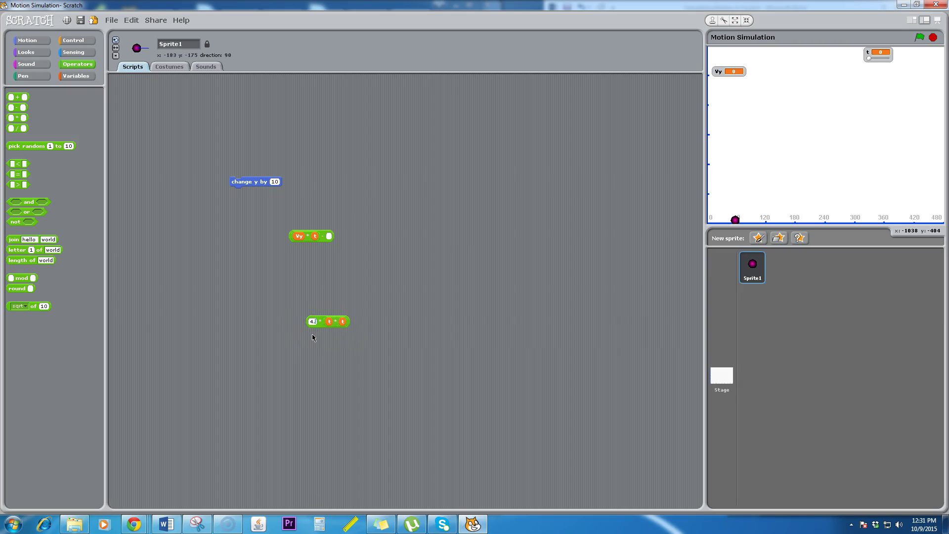
pyautogui.moveTo(322, 324); pyautogui.dragTo(340, 238)
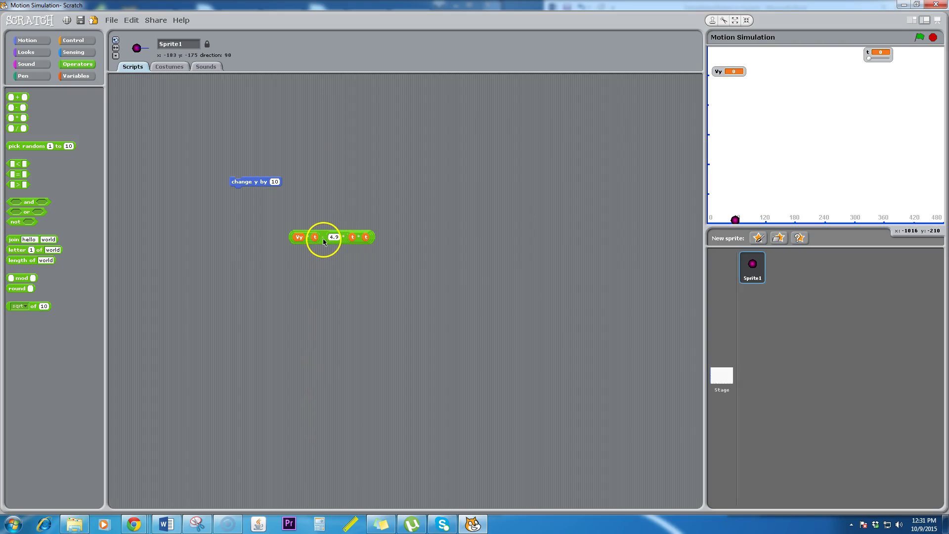
pyautogui.moveTo(324, 241)
pyautogui.mouseDown()
pyautogui.moveTo(306, 185)
pyautogui.moveTo(281, 182)
pyautogui.mouseUp()
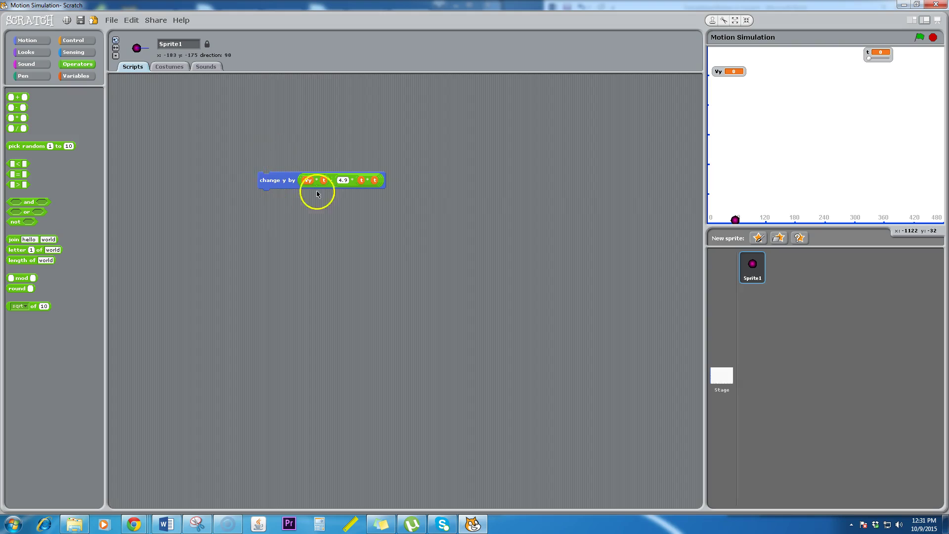
# Stack a change t by 0.1 block above change y by, returning the sprite to the bottom
pyautogui.click(272, 178)
pyautogui.click(76, 76)
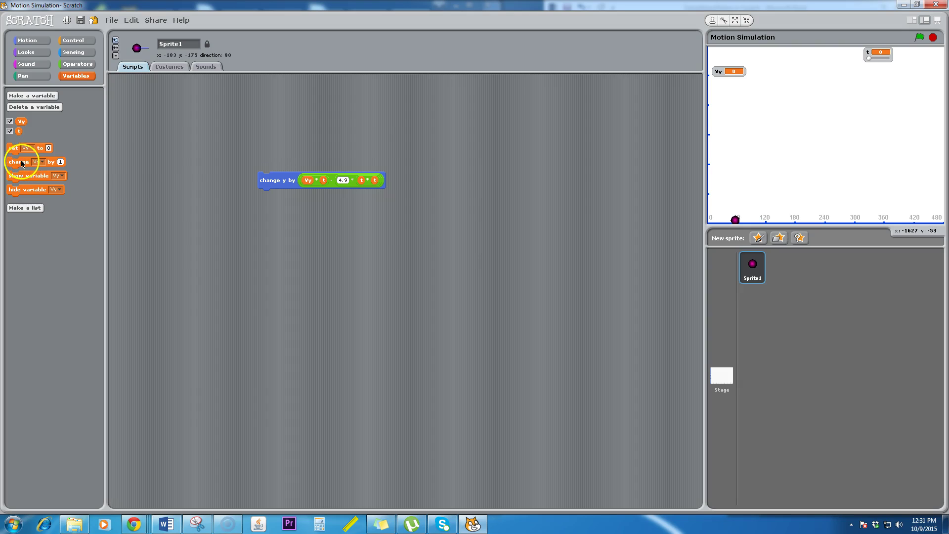
pyautogui.moveTo(21, 163)
pyautogui.mouseDown()
pyautogui.moveTo(274, 139)
pyautogui.moveTo(263, 193)
pyautogui.mouseUp()
pyautogui.click(294, 166)
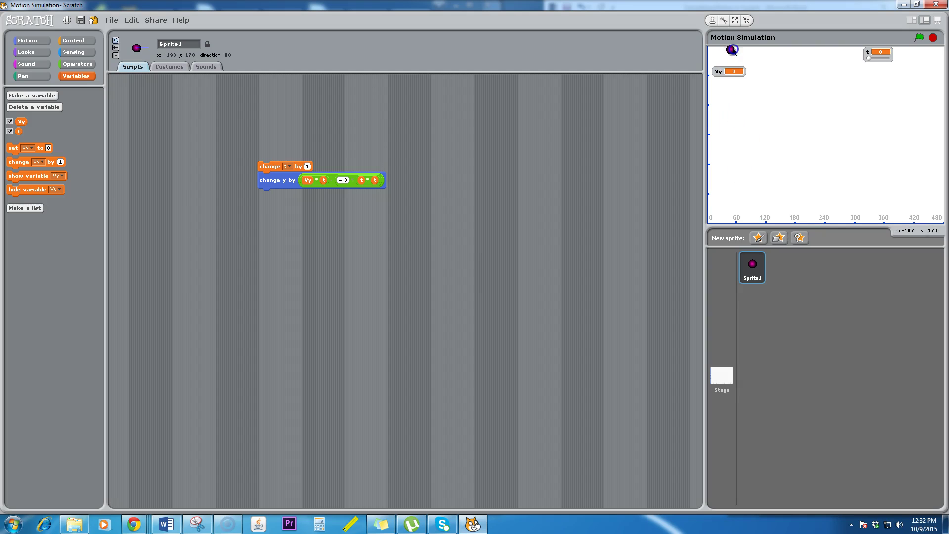
pyautogui.moveTo(732, 50); pyautogui.dragTo(749, 227)
pyautogui.click(308, 166)
pyautogui.moveTo(299, 234); pyautogui.dragTo(273, 229)
# Put a wait 0.1 seconds block on top and wrap the stack in a forever loop
pyautogui.click(81, 43)
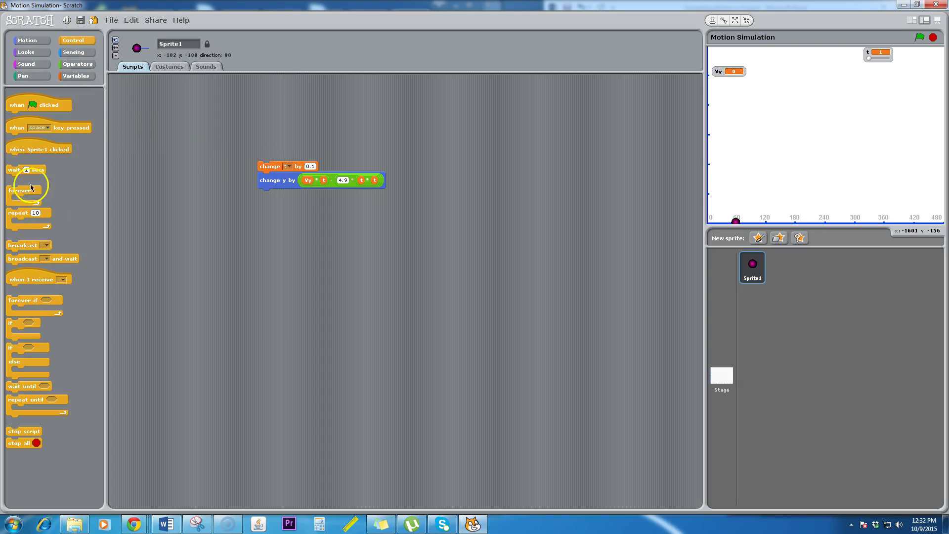
pyautogui.moveTo(30, 169)
pyautogui.mouseDown()
pyautogui.moveTo(139, 179)
pyautogui.moveTo(279, 158)
pyautogui.mouseUp()
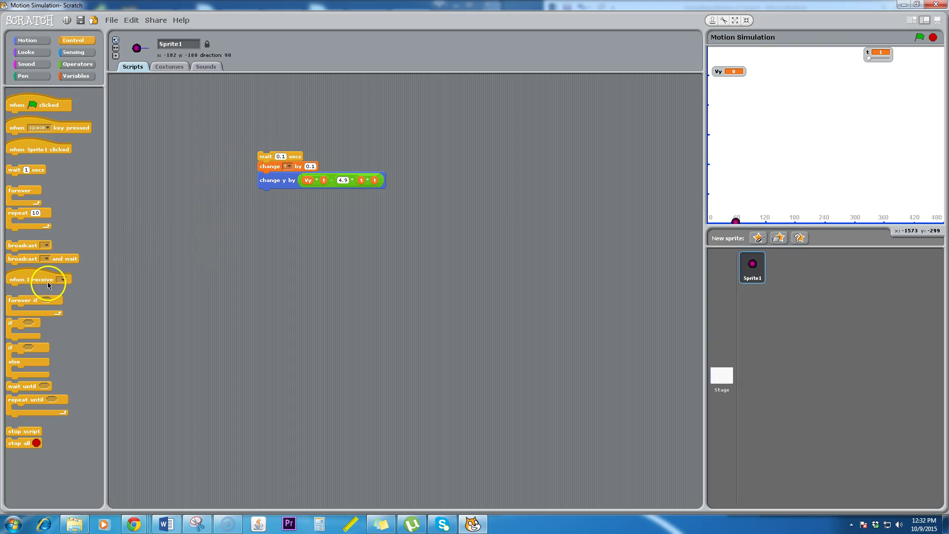
pyautogui.moveTo(33, 192)
pyautogui.mouseDown()
pyautogui.moveTo(190, 141)
pyautogui.moveTo(279, 147)
pyautogui.mouseUp()
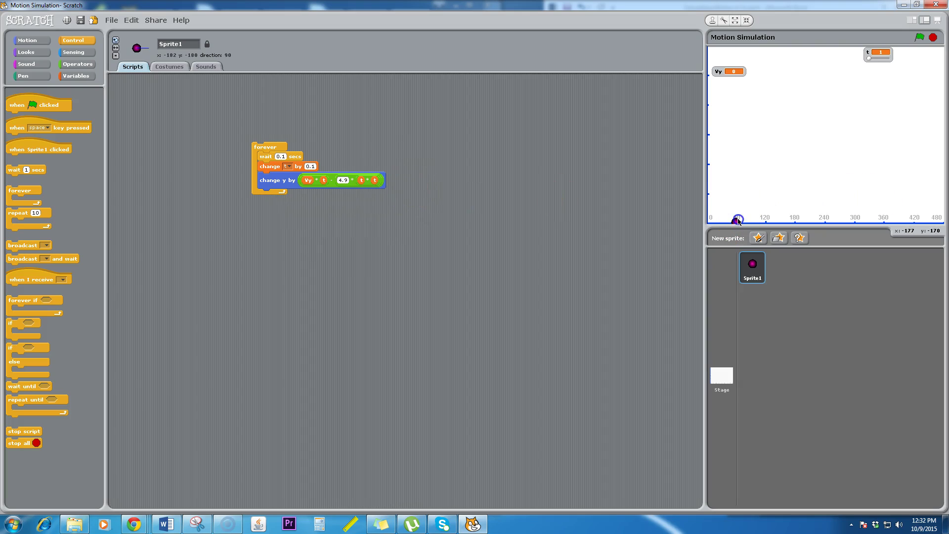
pyautogui.moveTo(737, 208); pyautogui.dragTo(736, 23)
# Attach a when green flag clicked hat to the loop and reset t to 0
pyautogui.moveTo(44, 108); pyautogui.dragTo(291, 138)
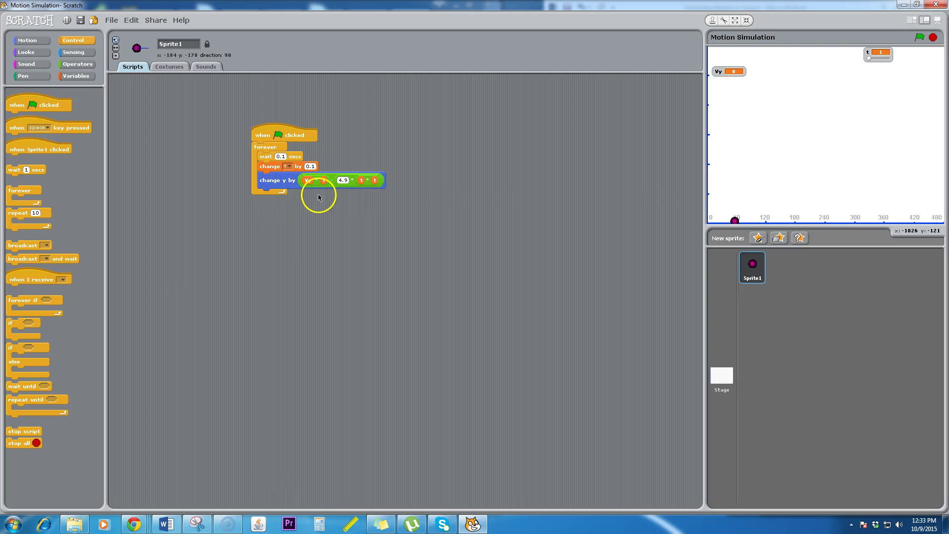
pyautogui.moveTo(318, 197); pyautogui.dragTo(318, 194)
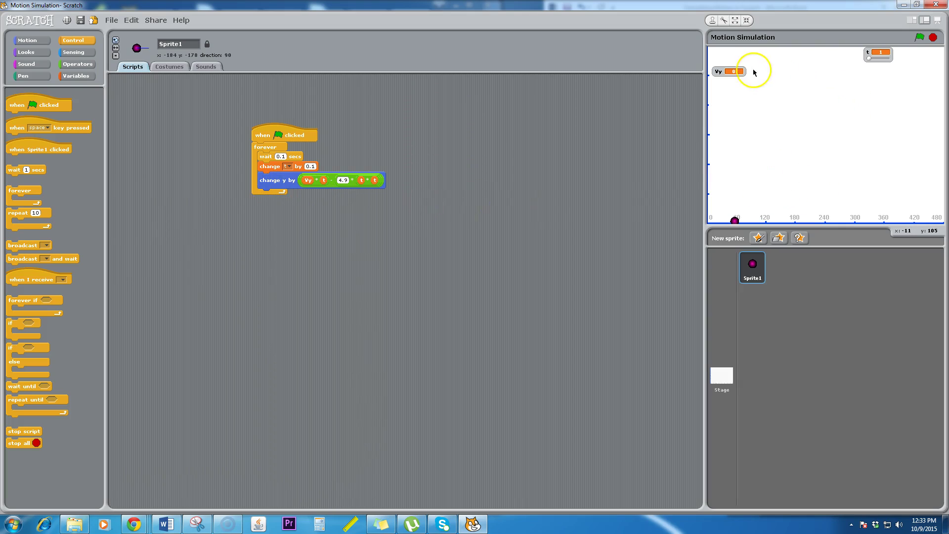
pyautogui.click(868, 62)
# Show t as a normal readout and Vy as a slider placed beneath it
pyautogui.rightClick(870, 53)
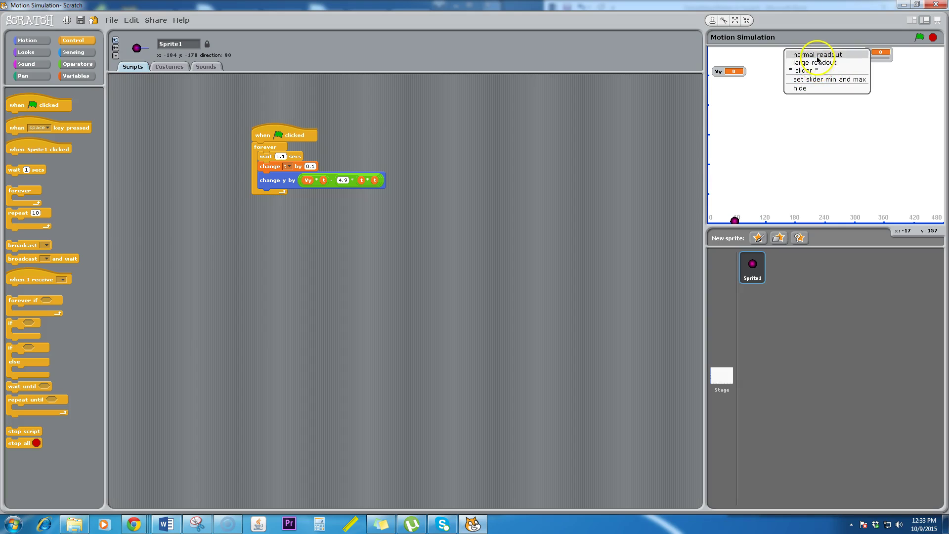
pyautogui.click(815, 55)
pyautogui.rightClick(719, 72)
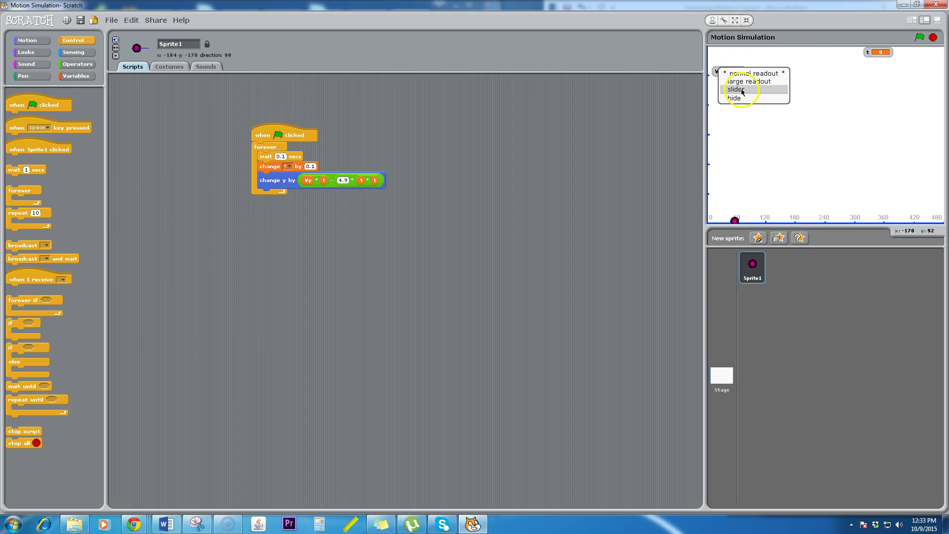
pyautogui.click(741, 90)
pyautogui.moveTo(719, 72); pyautogui.dragTo(870, 66)
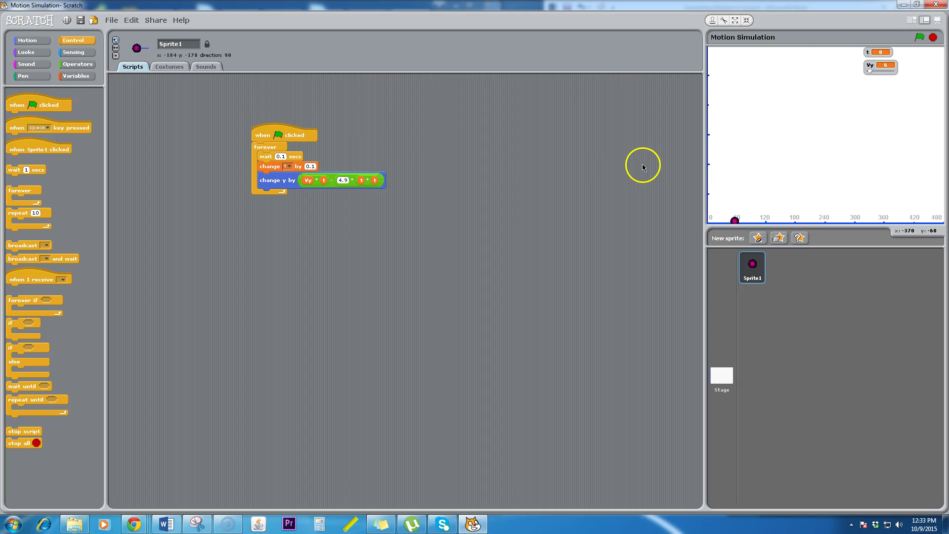
# Test-run the simulation twice; t counts up to 4.6 while Vy stays 0
pyautogui.click(307, 137)
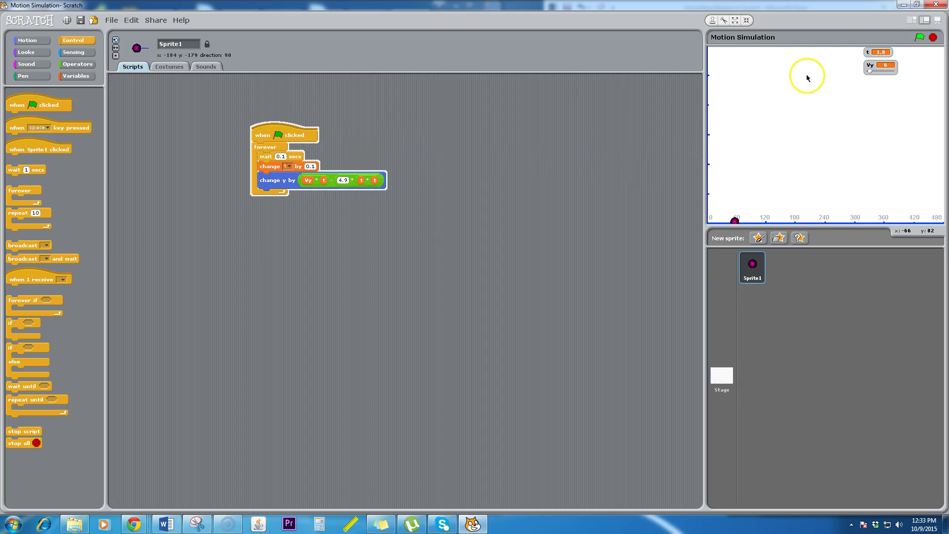
pyautogui.click(933, 37)
pyautogui.click(919, 37)
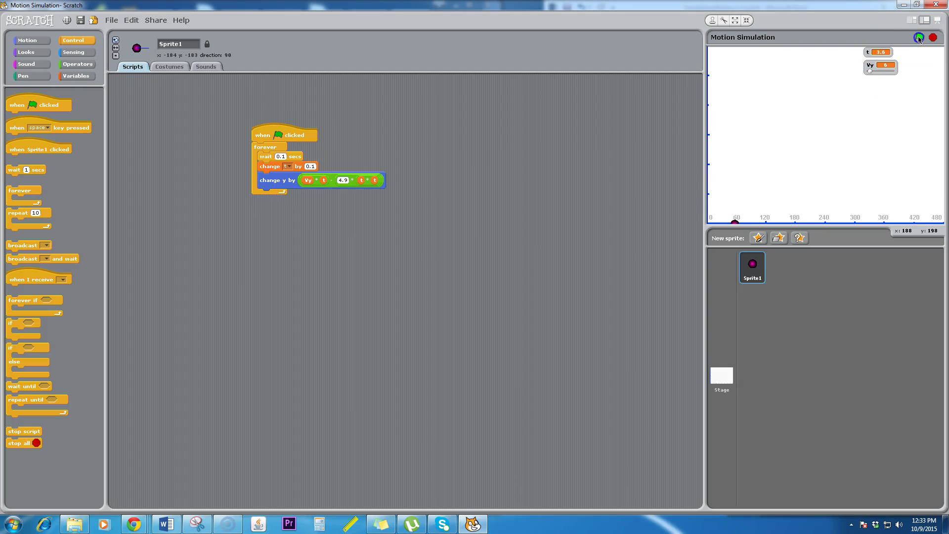
pyautogui.click(933, 39)
# Add a set t to 0 block under the hat, set Vy to 10, and test-run the launch
pyautogui.click(83, 77)
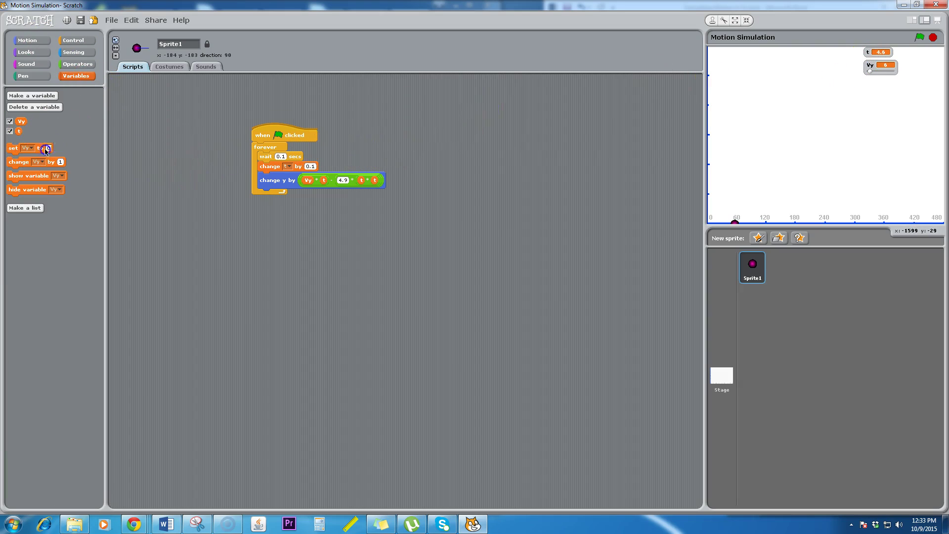
pyautogui.moveTo(45, 149); pyautogui.dragTo(281, 146)
pyautogui.click(276, 148)
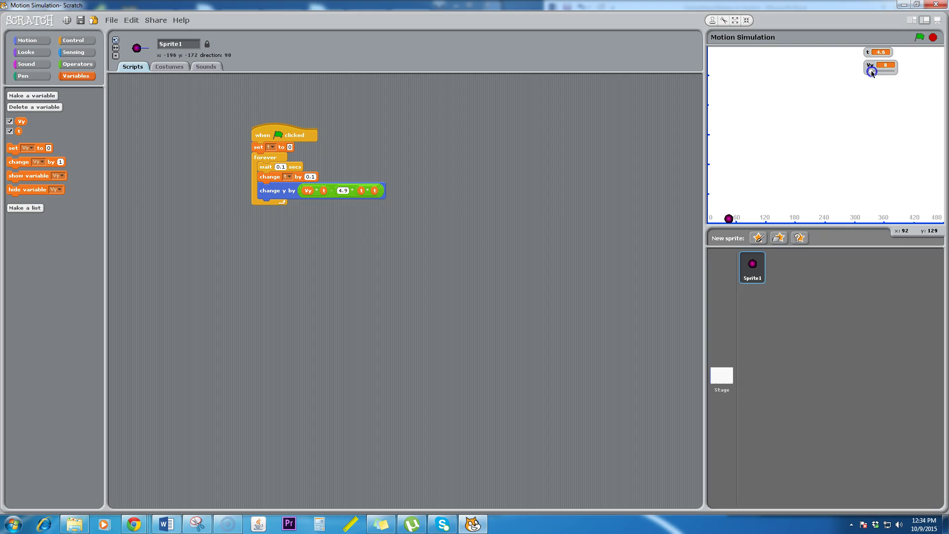
pyautogui.click(918, 39)
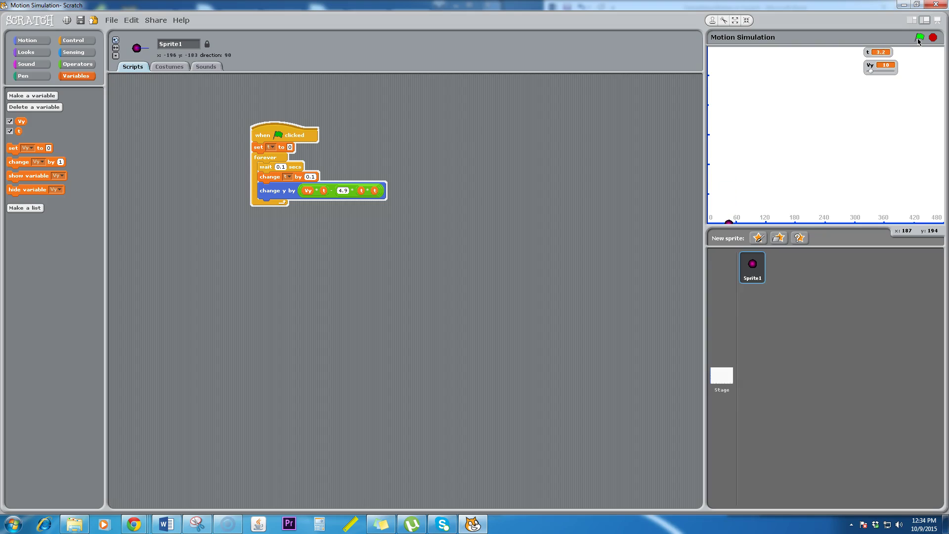
pyautogui.click(936, 38)
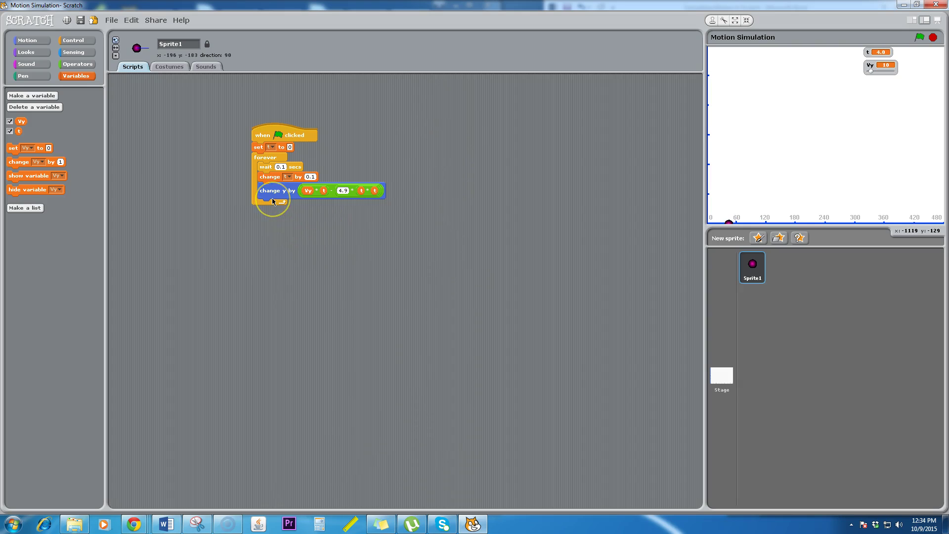
# Add an if block inside the loop with a y position < -180 condition
pyautogui.click(73, 41)
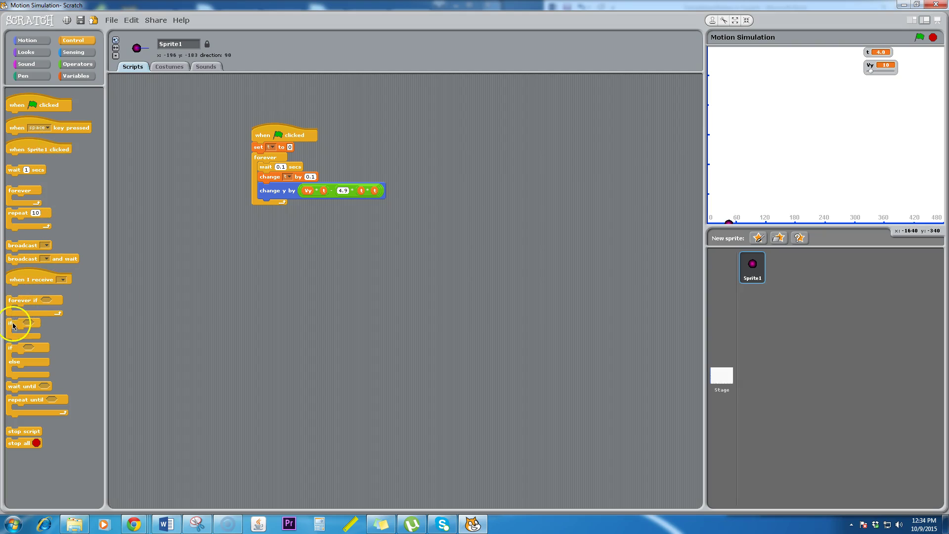
pyautogui.moveTo(11, 322)
pyautogui.mouseDown()
pyautogui.moveTo(220, 280)
pyautogui.moveTo(267, 209)
pyautogui.mouseUp()
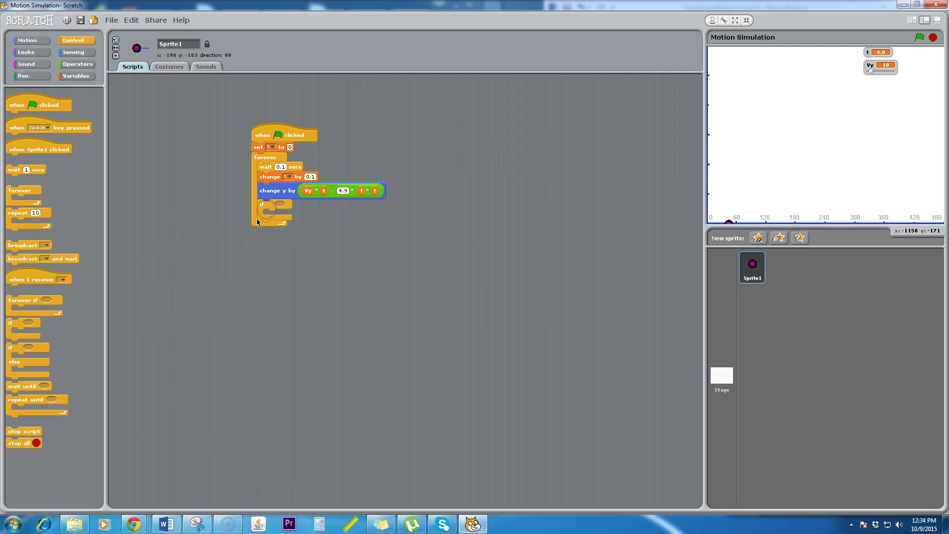
pyautogui.click(76, 64)
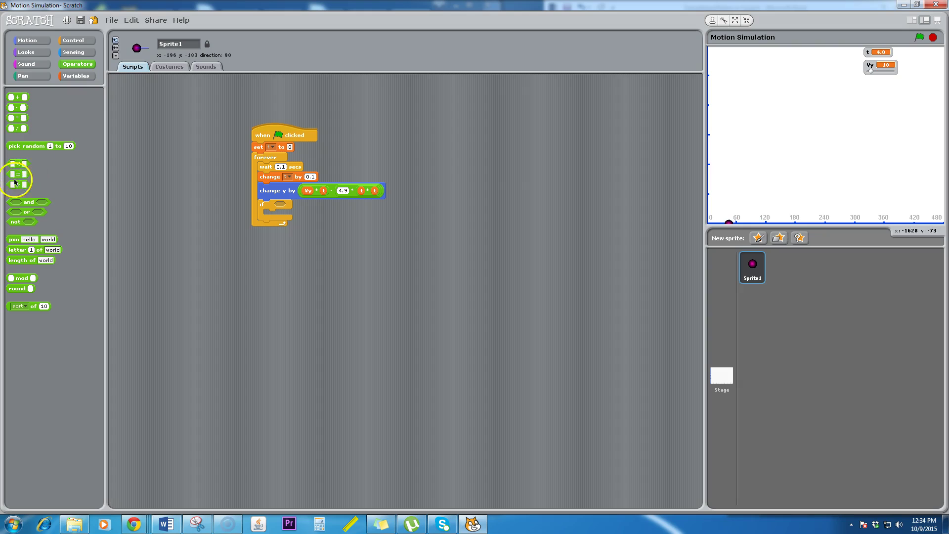
pyautogui.moveTo(15, 164); pyautogui.dragTo(265, 204)
pyautogui.click(77, 77)
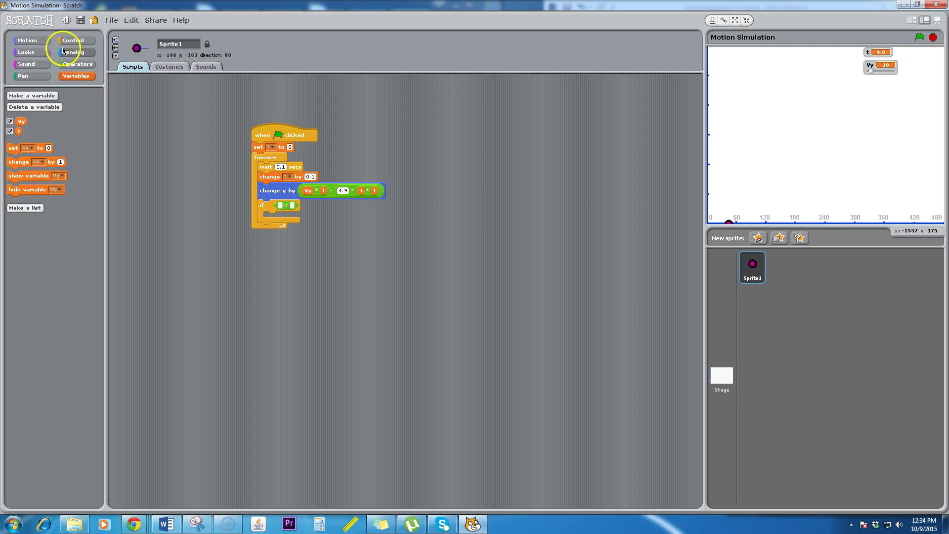
pyautogui.click(30, 40)
pyautogui.moveTo(34, 317); pyautogui.dragTo(285, 206)
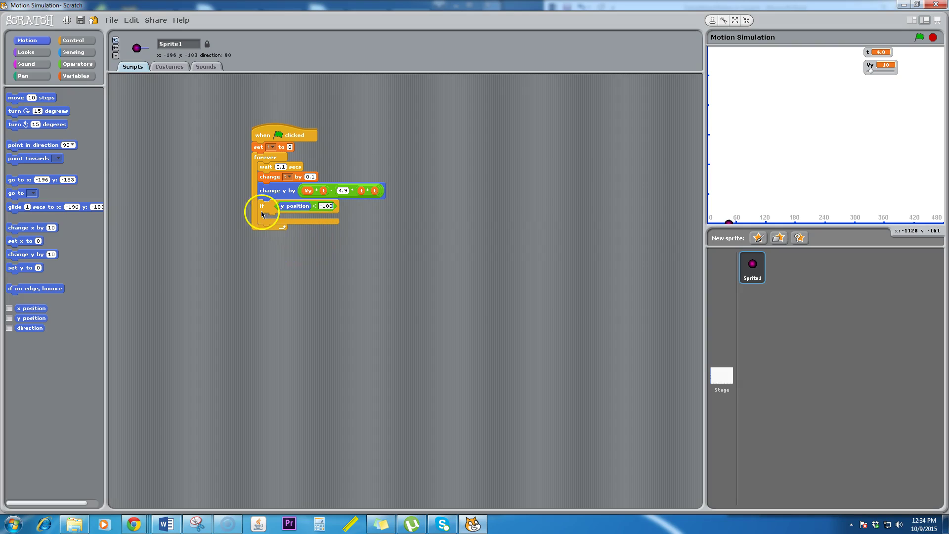
# Place stop all inside the if block and test-run the simulation
pyautogui.click(77, 41)
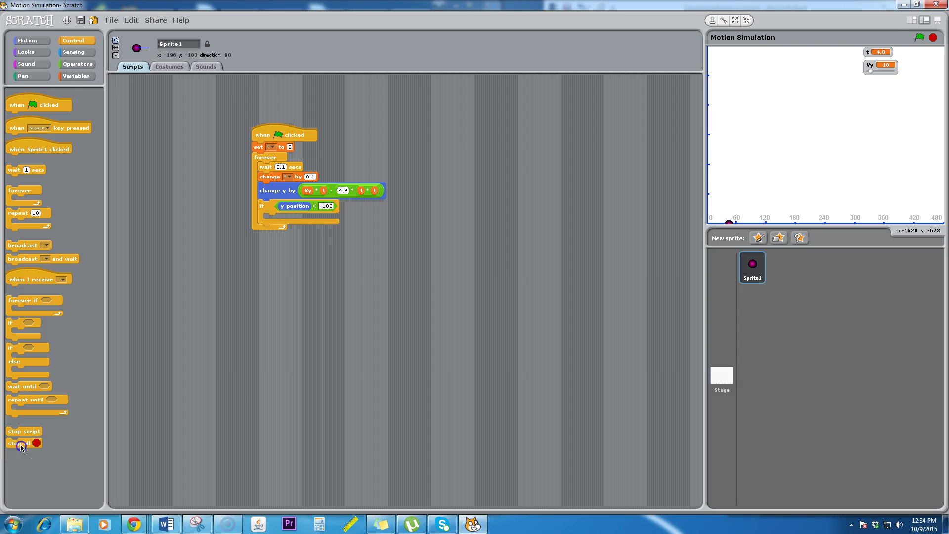
pyautogui.moveTo(21, 446); pyautogui.dragTo(279, 222)
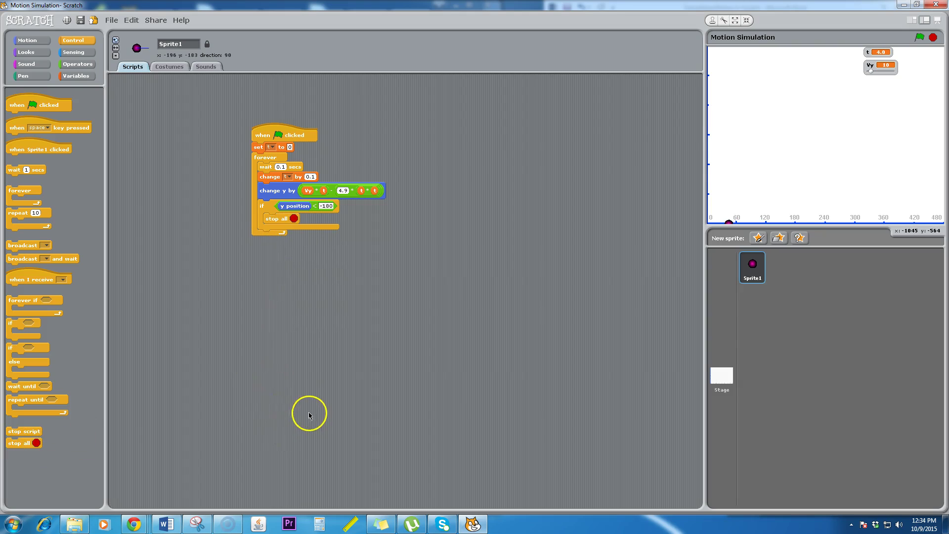
pyautogui.moveTo(734, 223); pyautogui.dragTo(738, 219)
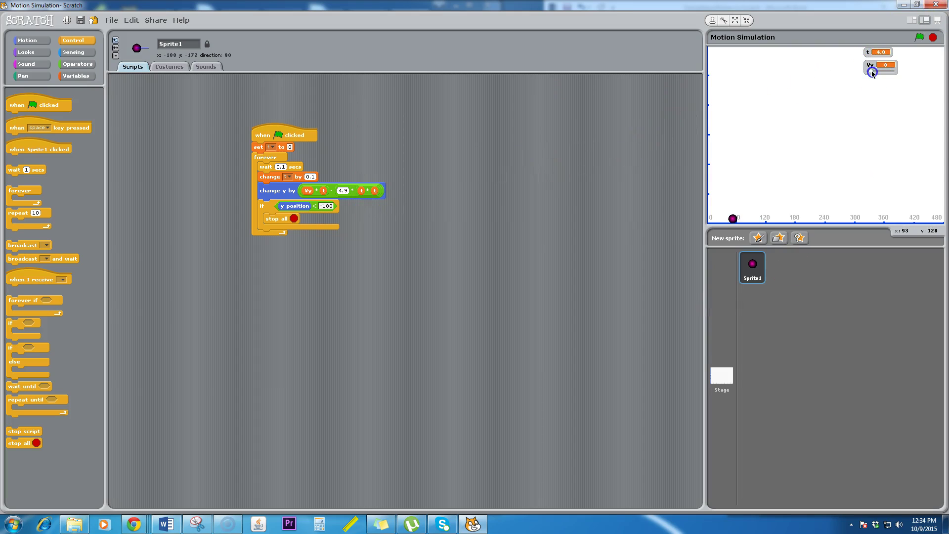
pyautogui.click(920, 38)
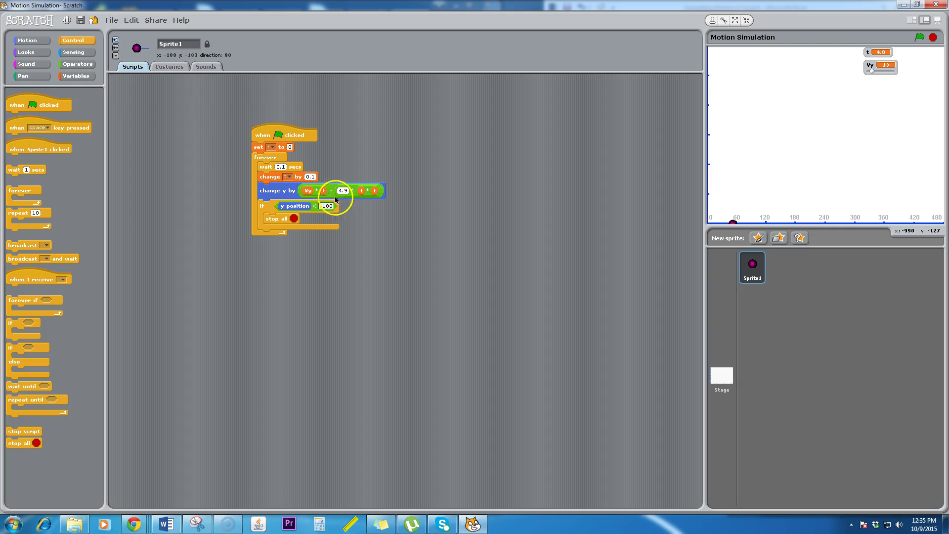
pyautogui.write('-180')
# Place a 'change x by 10' block right after 'change y by' in the forever loop
pyautogui.click(72, 54)
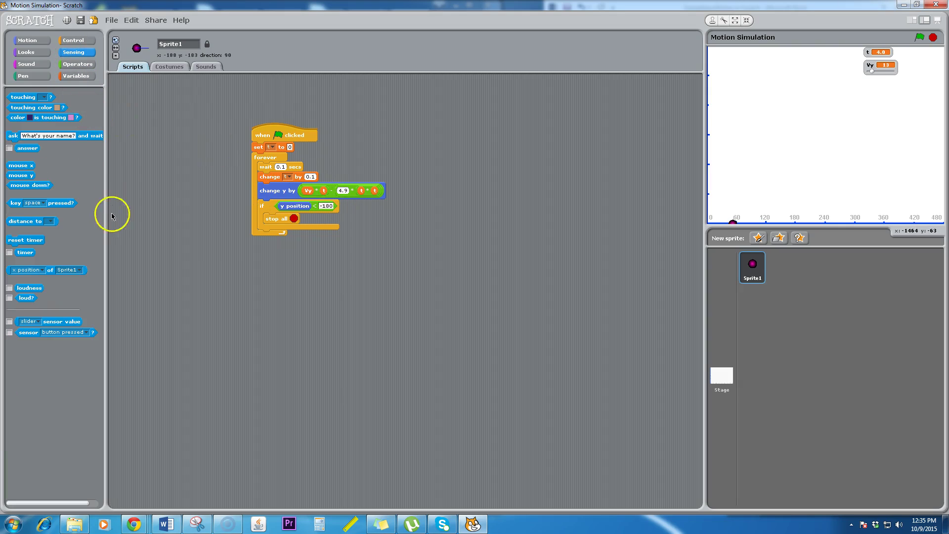
pyautogui.click(29, 41)
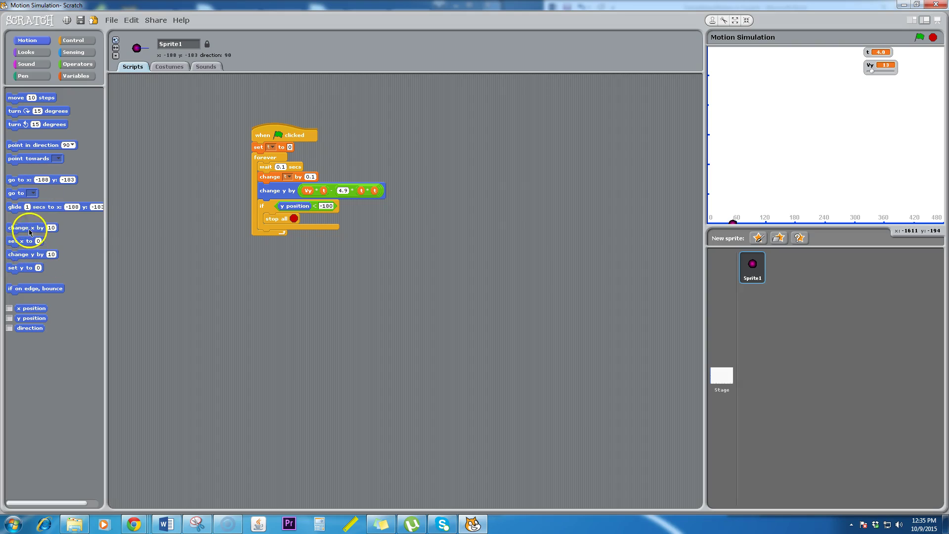
pyautogui.moveTo(29, 228); pyautogui.dragTo(282, 207)
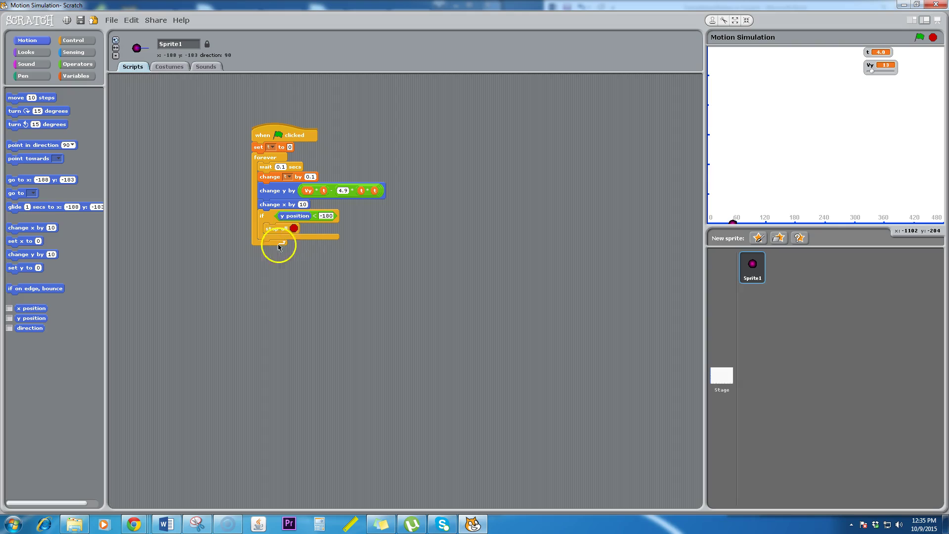
pyautogui.click(83, 65)
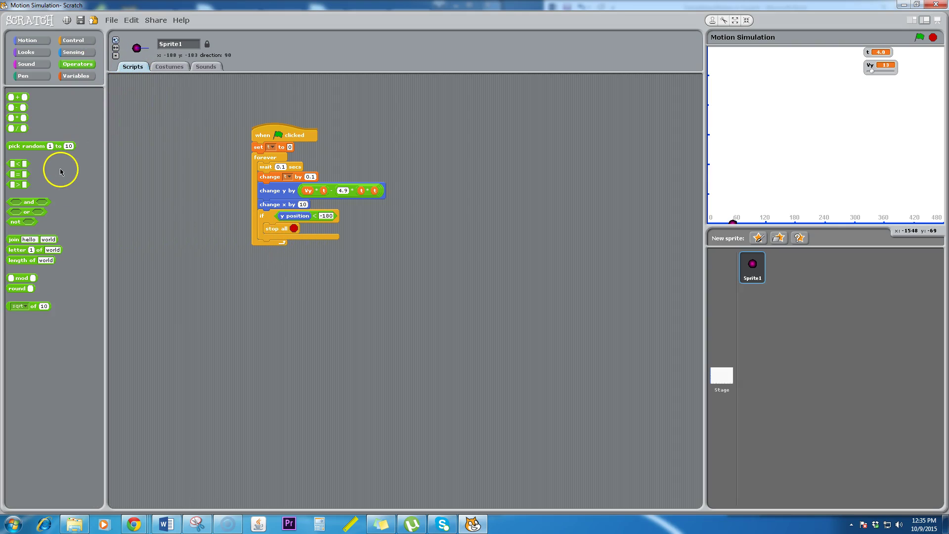
# Create the Vx variable and start a multiplication block containing Vx
pyautogui.click(78, 77)
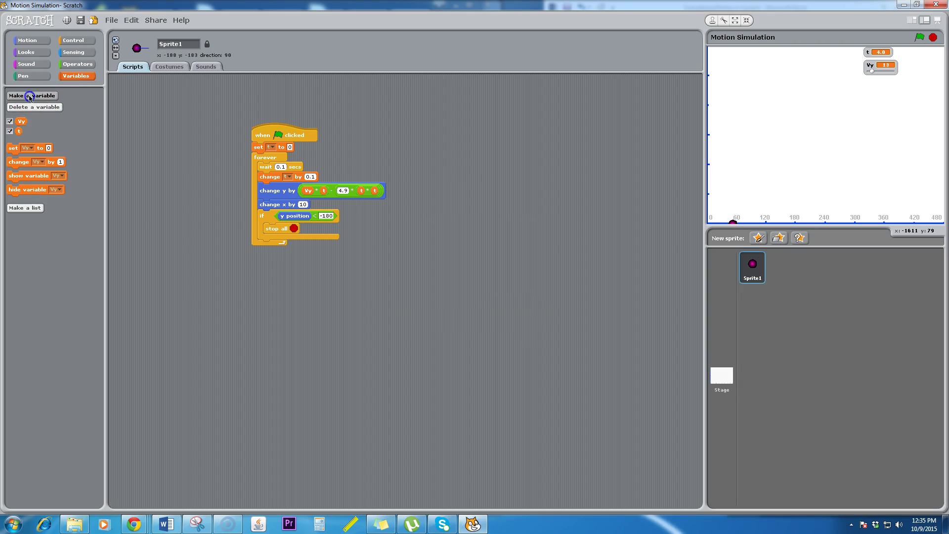
pyautogui.click(29, 97)
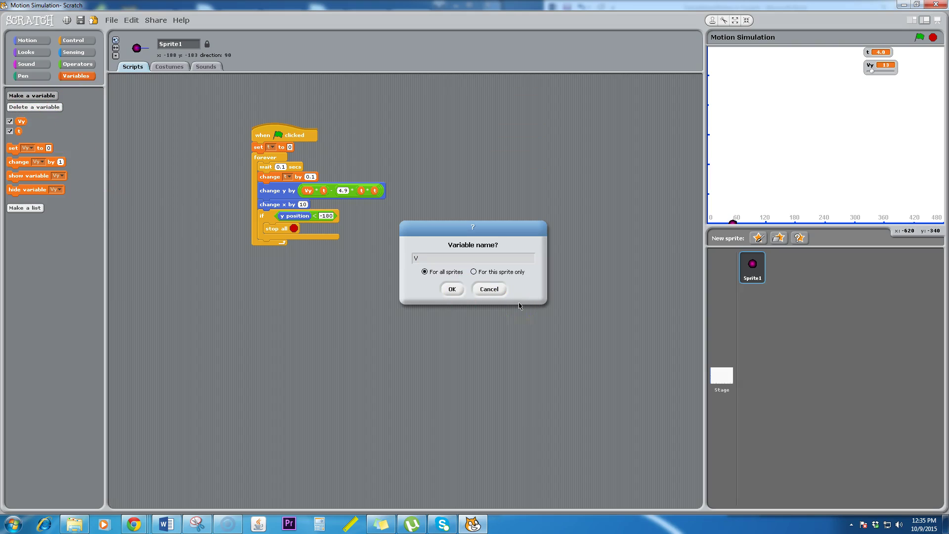
pyautogui.click(454, 290)
pyautogui.click(454, 289)
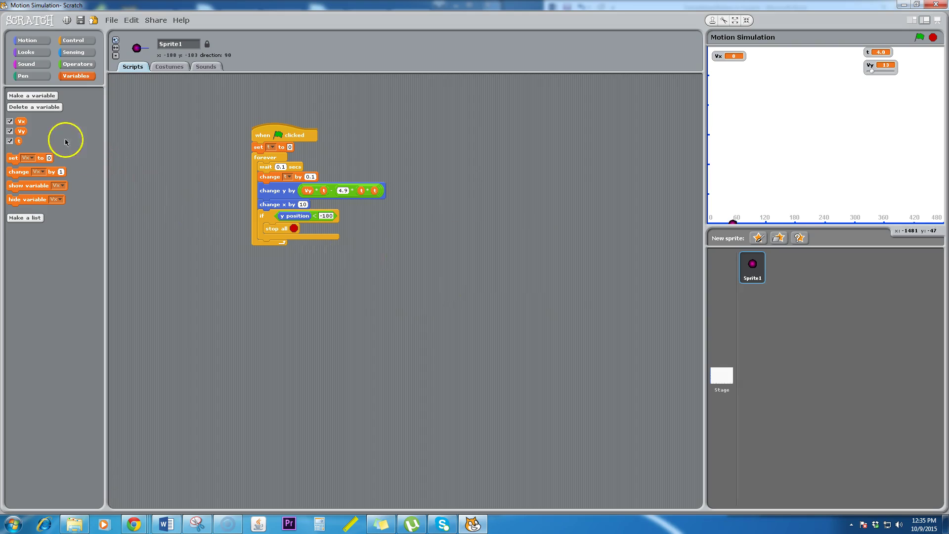
pyautogui.moveTo(112, 142); pyautogui.dragTo(237, 304)
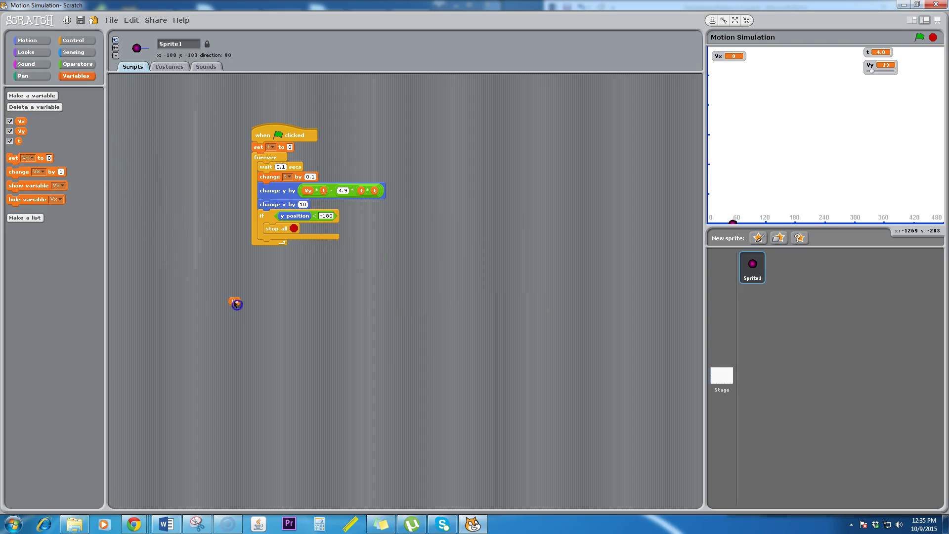
pyautogui.click(68, 42)
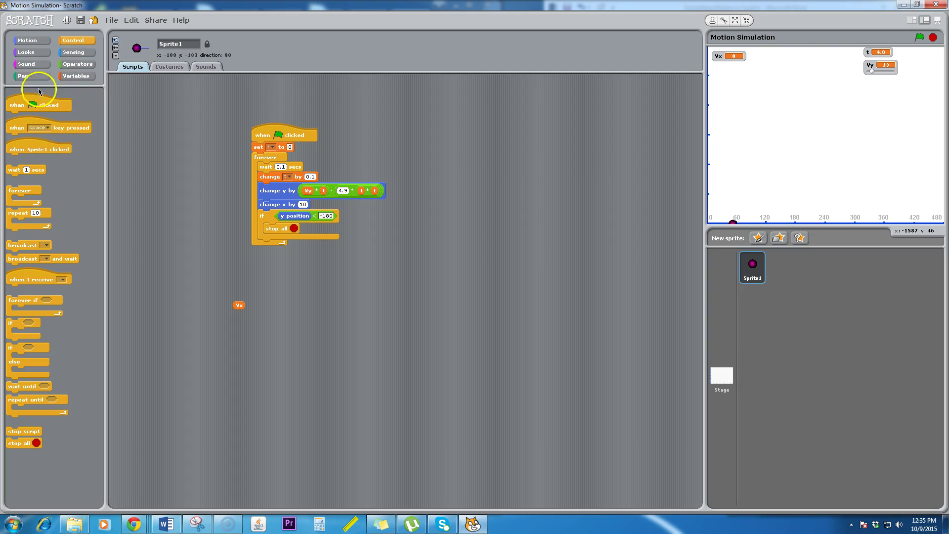
pyautogui.click(77, 64)
pyautogui.moveTo(31, 129); pyautogui.dragTo(281, 294)
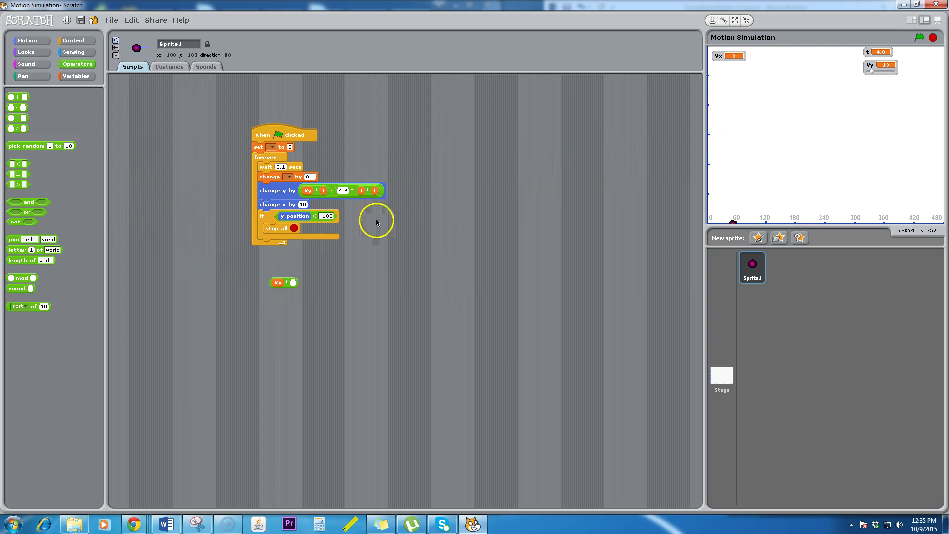
# Show Vx as a stage slider positioned below the Vy slider
pyautogui.rightClick(733, 58)
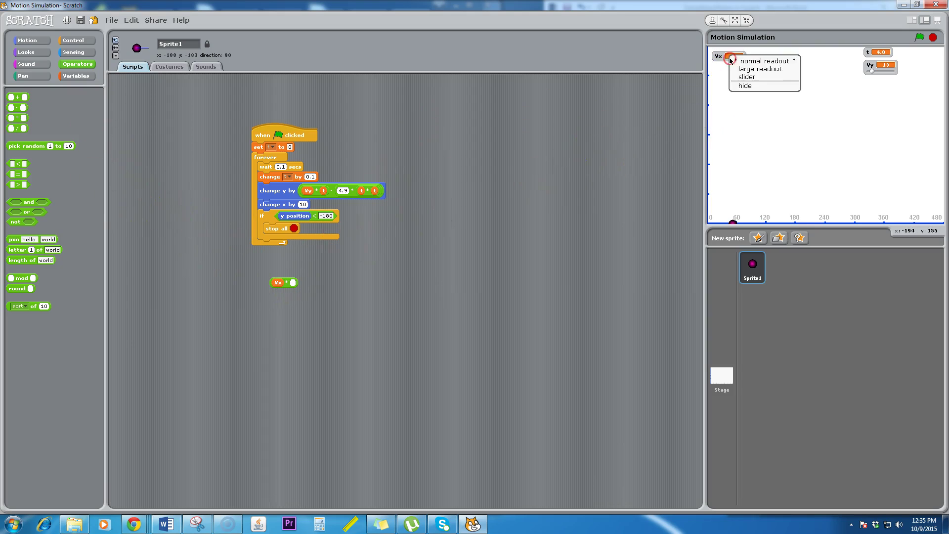
pyautogui.click(755, 79)
pyautogui.moveTo(721, 58); pyautogui.dragTo(873, 87)
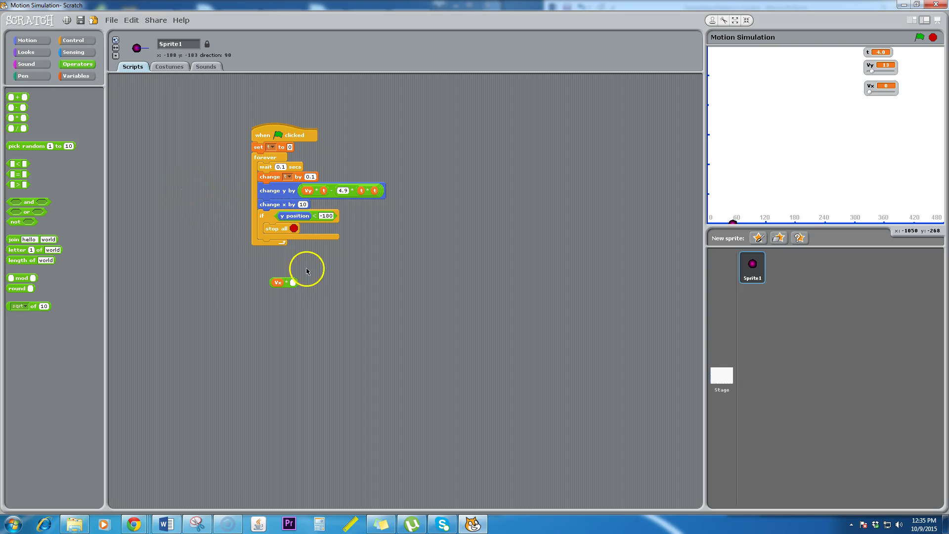
# Duplicate t into the product and drop Vx * t into 'change x by'
pyautogui.rightClick(375, 191)
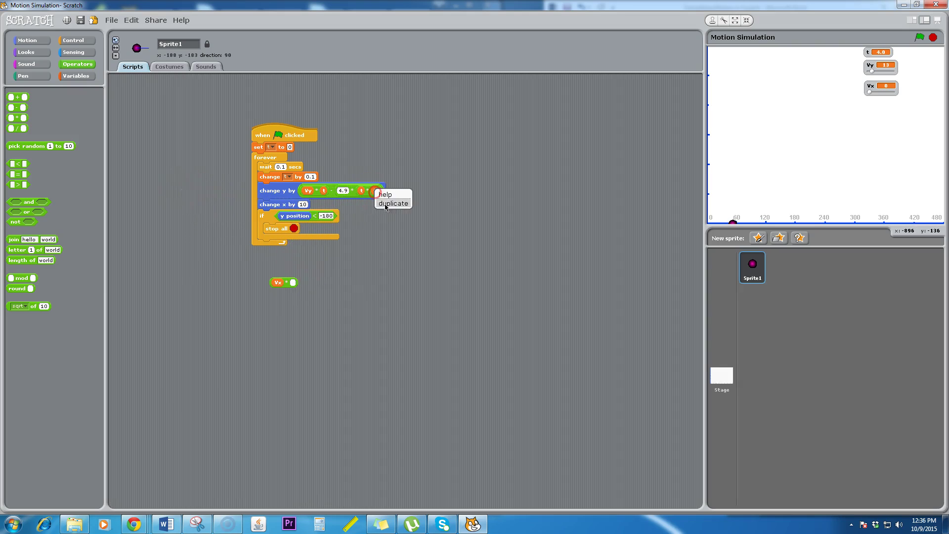
pyautogui.click(392, 203)
pyautogui.click(292, 282)
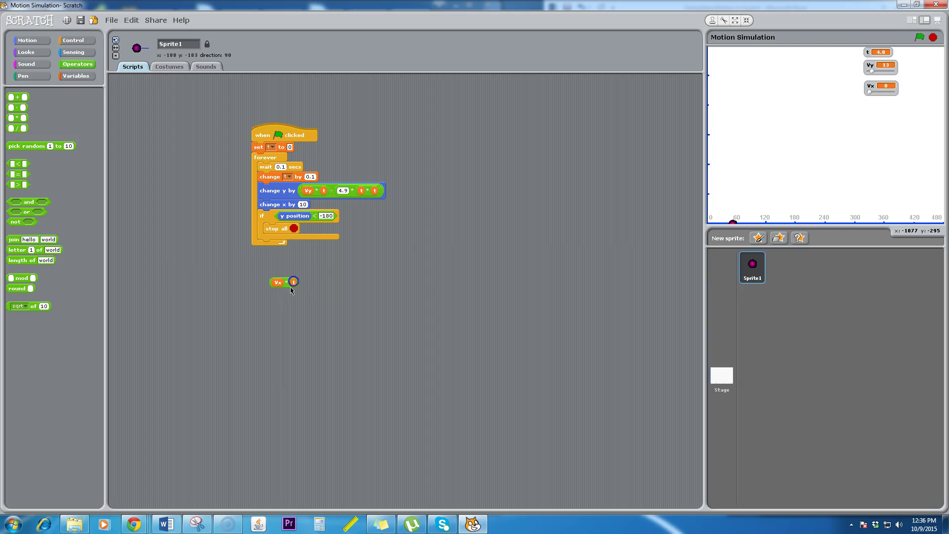
pyautogui.moveTo(288, 287); pyautogui.dragTo(312, 223)
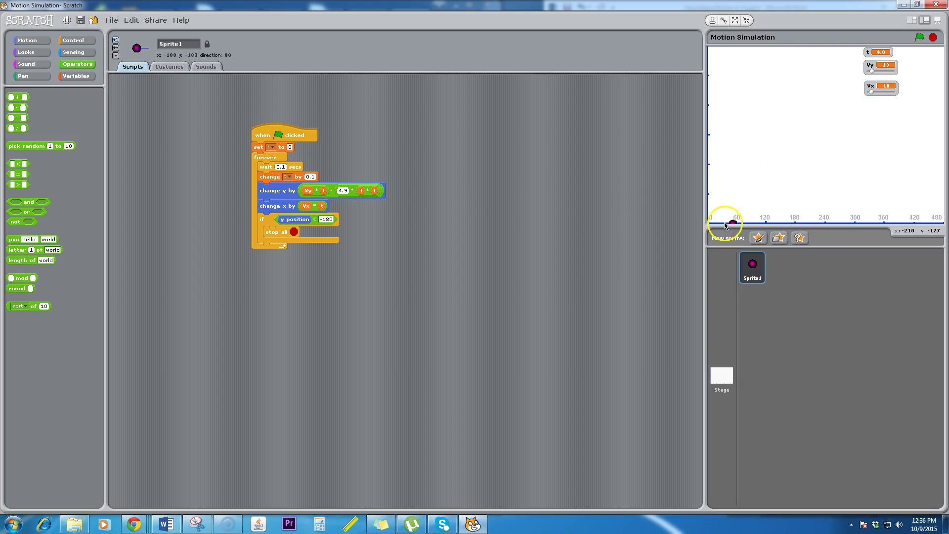
# Run the simulation repeatedly, lowering the Vx slider to 4 between runs
pyautogui.click(920, 38)
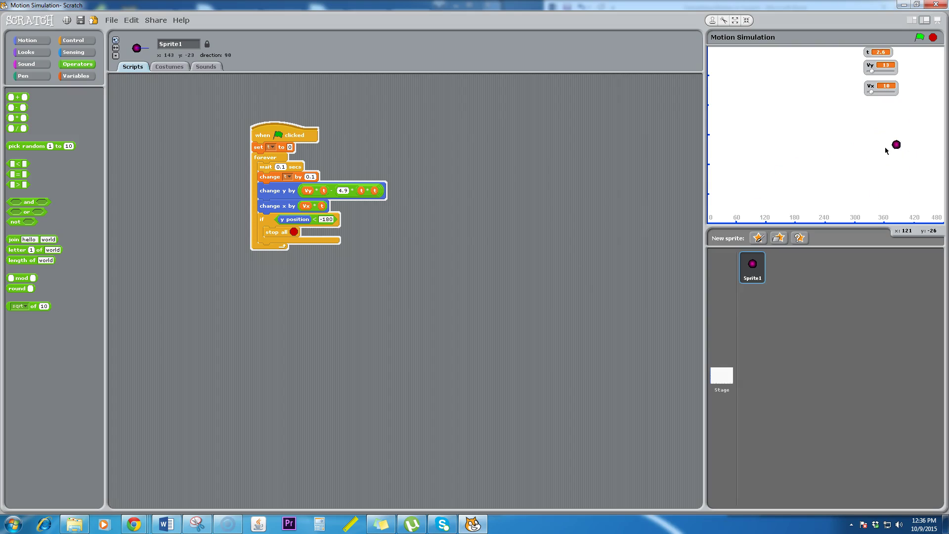
pyautogui.moveTo(874, 91); pyautogui.dragTo(871, 93)
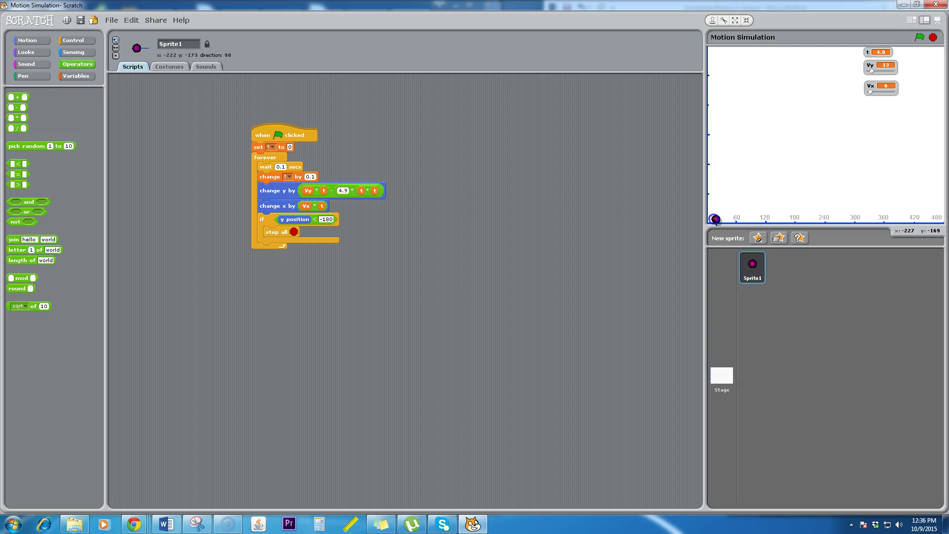
pyautogui.click(920, 38)
pyautogui.click(920, 37)
# Make two variables named 'v' and 'angle' from the Variables palette
pyautogui.click(79, 76)
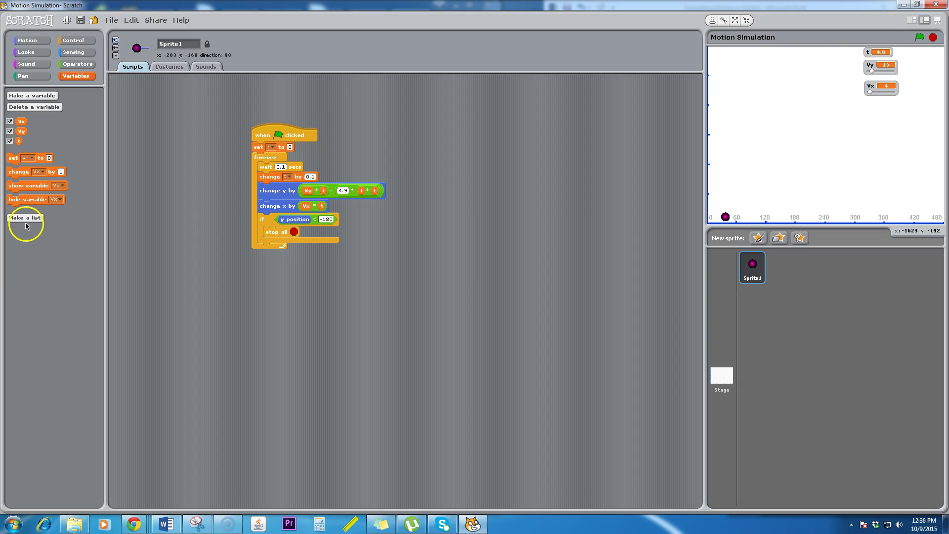
pyautogui.click(36, 98)
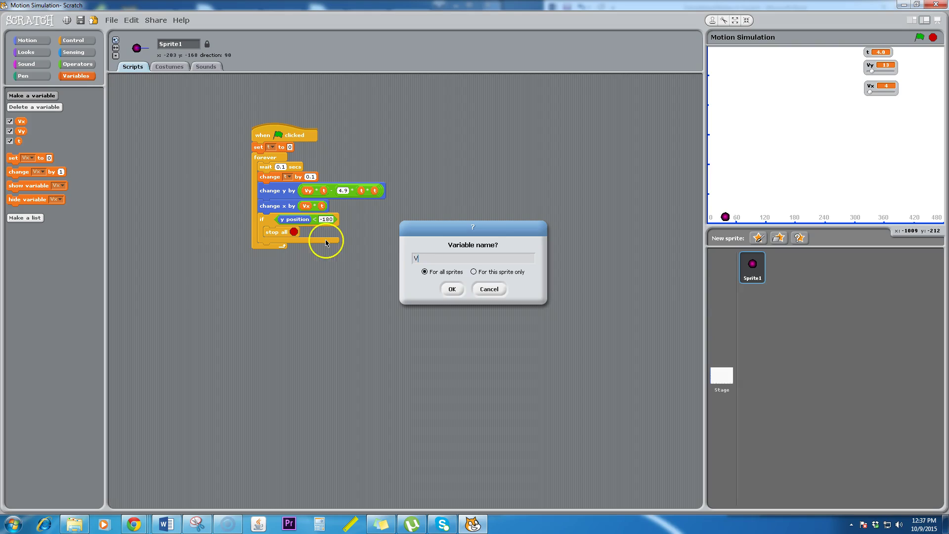
pyautogui.click(450, 288)
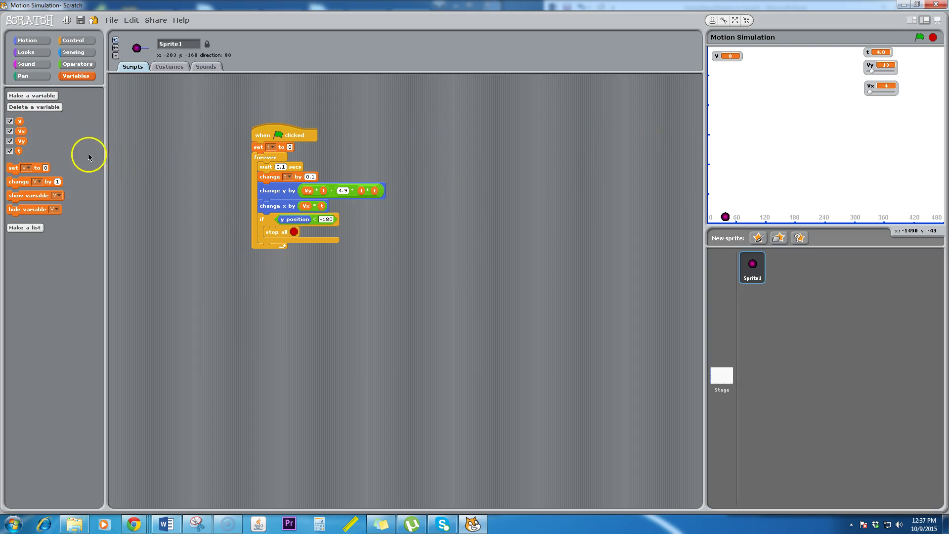
pyautogui.click(39, 98)
pyautogui.write('angle')
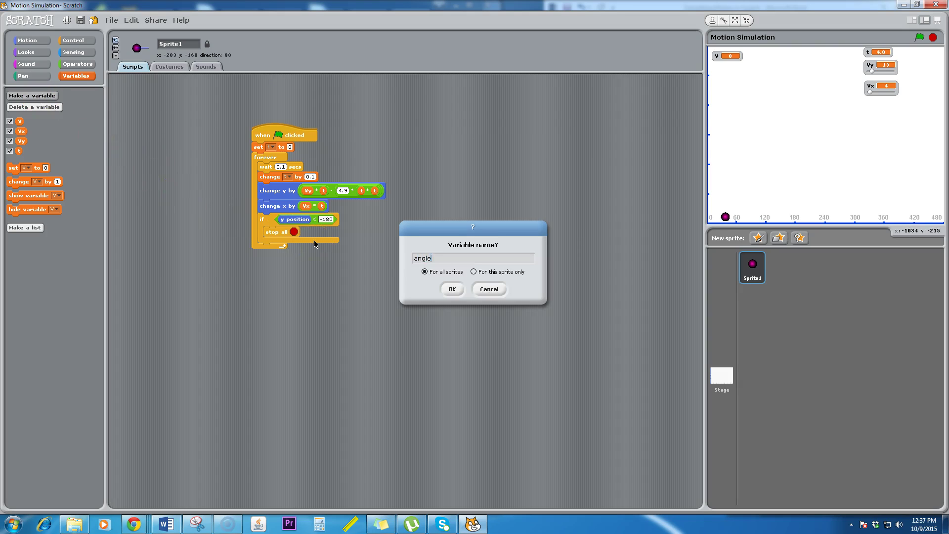
pyautogui.click(454, 289)
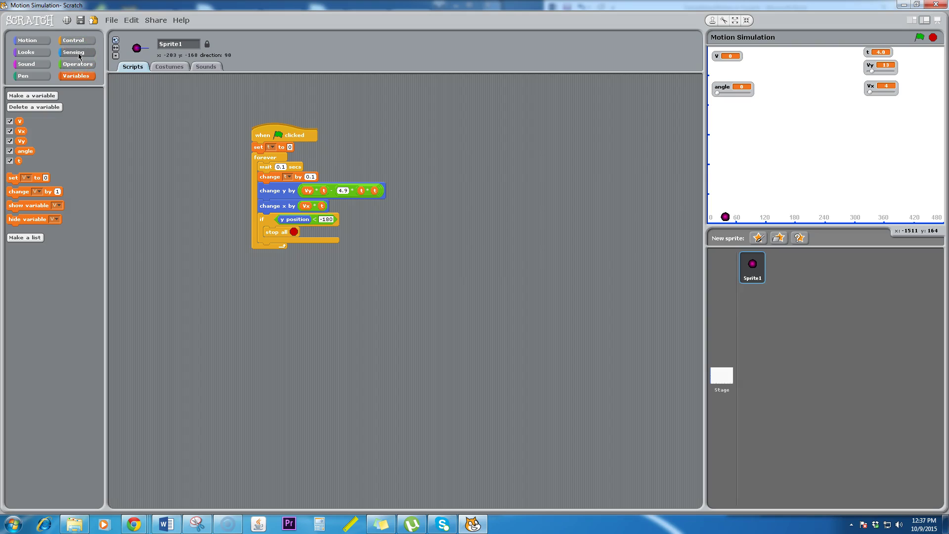
# Add 'set Vx' and 'set Vy' blocks, with set Vy below set Vx
pyautogui.moveTo(40, 179); pyautogui.dragTo(251, 314)
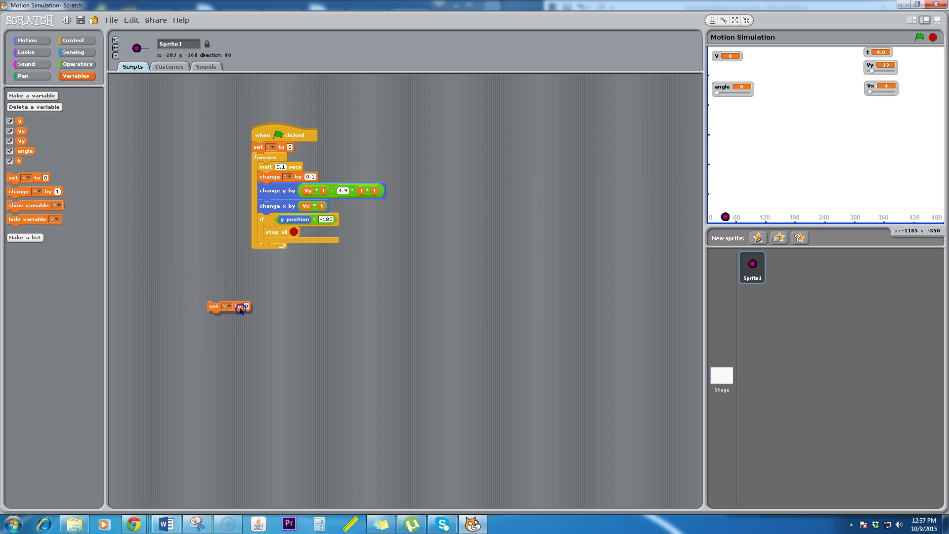
pyautogui.moveTo(38, 179); pyautogui.dragTo(255, 339)
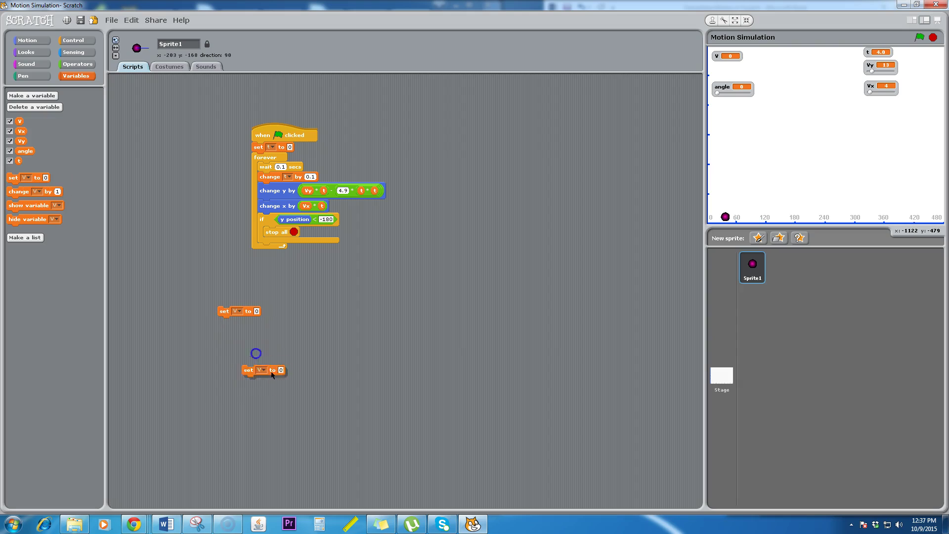
pyautogui.click(246, 335)
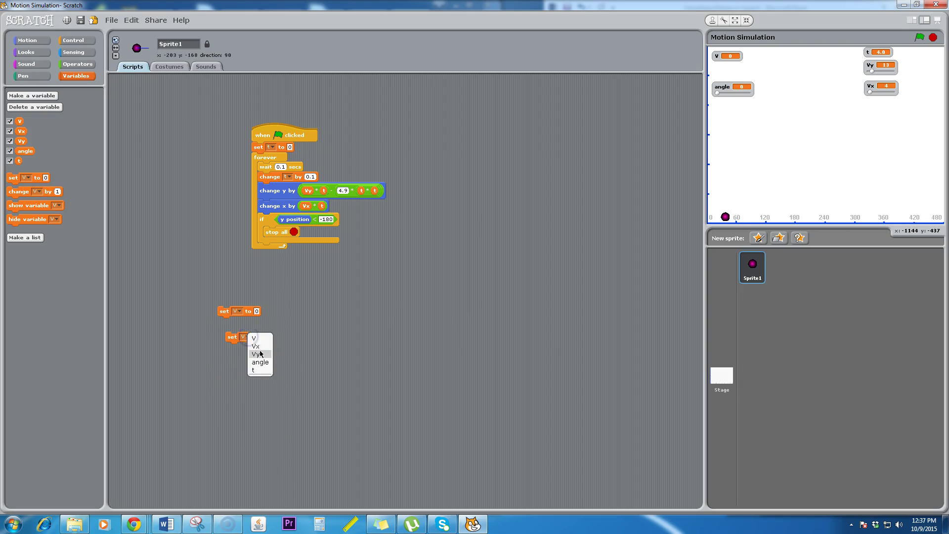
pyautogui.click(259, 346)
pyautogui.click(241, 312)
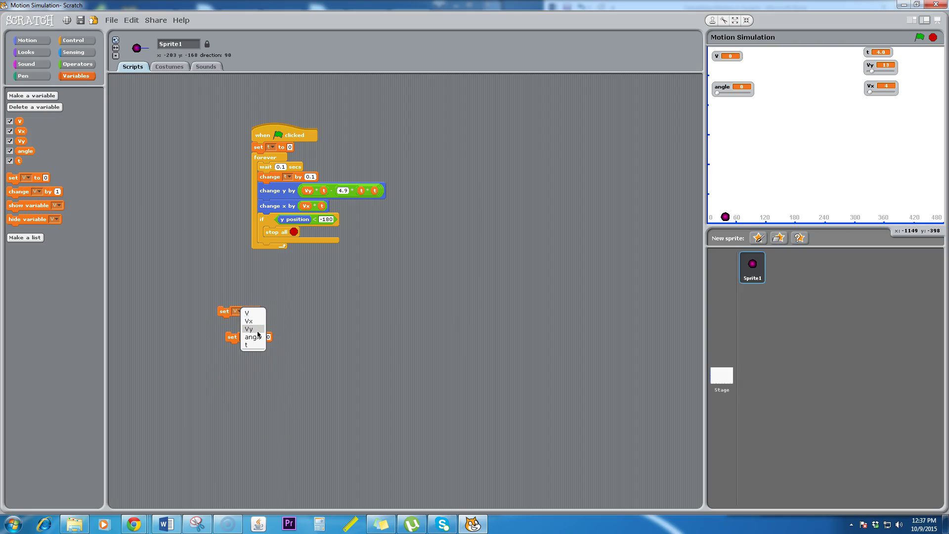
pyautogui.click(252, 329)
pyautogui.moveTo(250, 312); pyautogui.dragTo(255, 361)
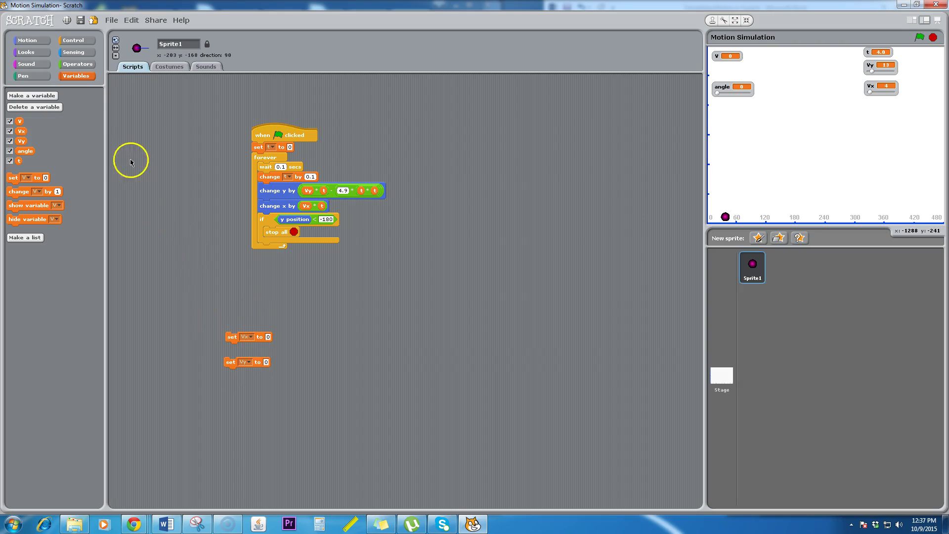
# Add math function blocks, switching Vx's to cos and Vy's to sin
pyautogui.click(76, 64)
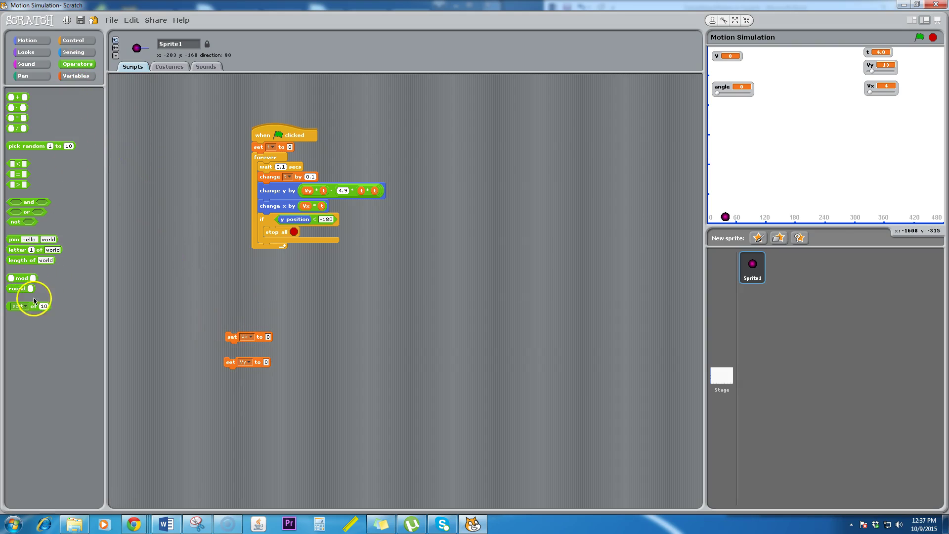
pyautogui.moveTo(34, 300); pyautogui.dragTo(274, 334)
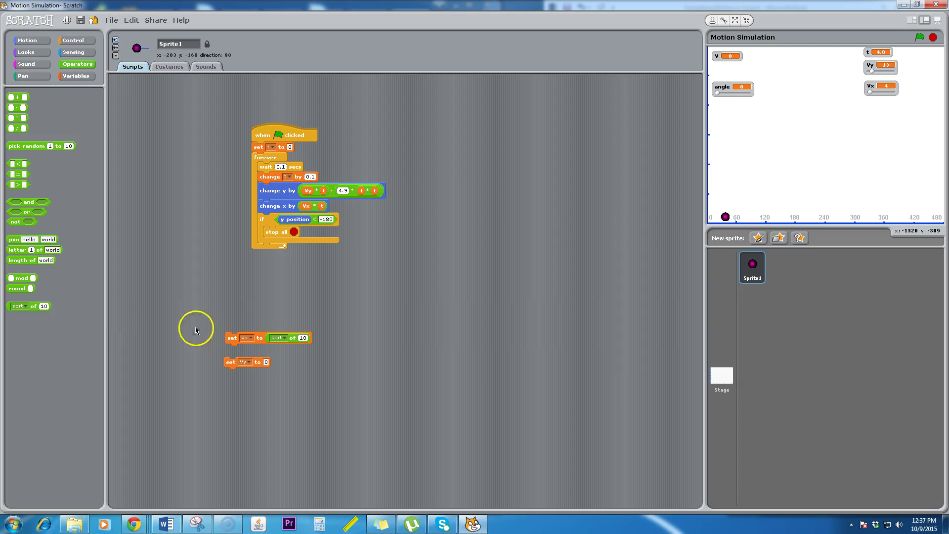
pyautogui.moveTo(36, 305); pyautogui.dragTo(256, 359)
pyautogui.click(286, 344)
pyautogui.click(285, 338)
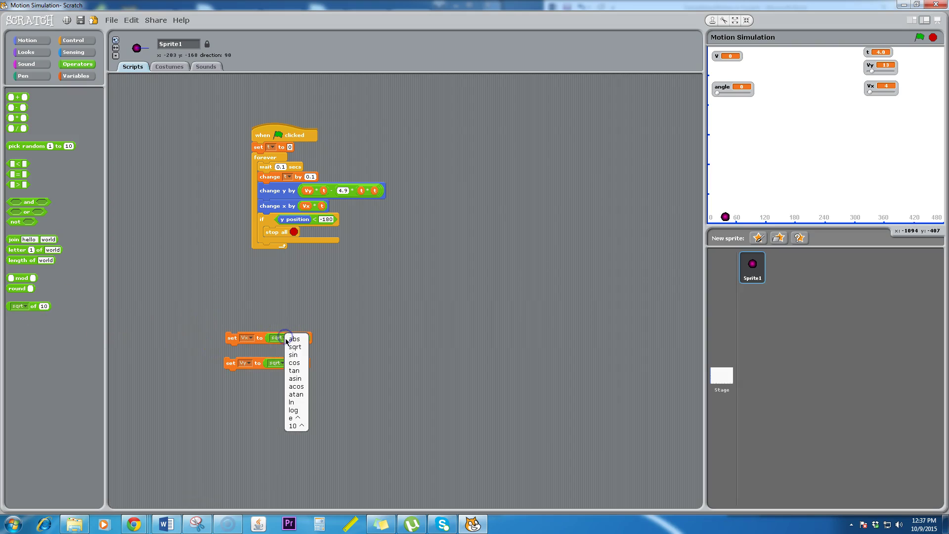
pyautogui.click(295, 362)
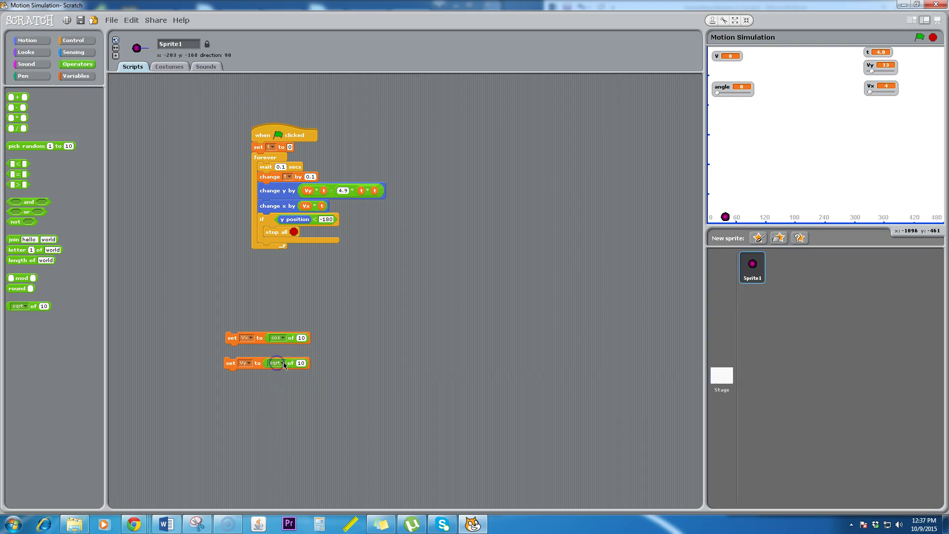
pyautogui.click(303, 381)
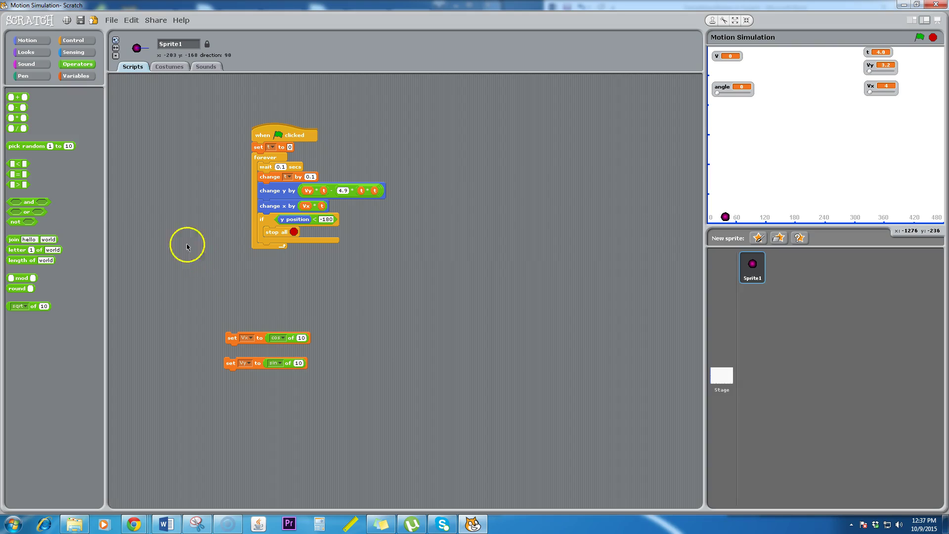
# Build loose cos(angle) * v and sin(angle) * v expressions with two multiplication blocks
pyautogui.moveTo(18, 118); pyautogui.dragTo(361, 340)
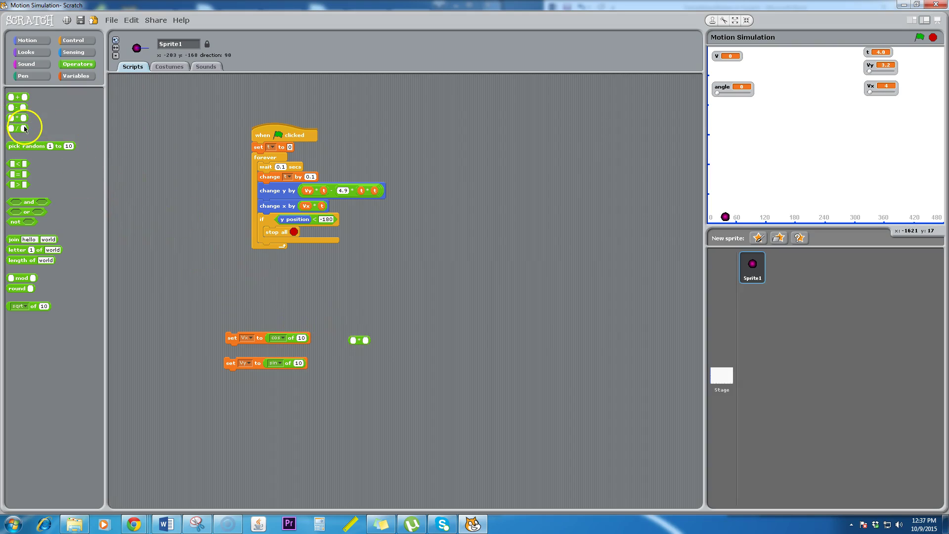
pyautogui.moveTo(23, 129); pyautogui.dragTo(363, 370)
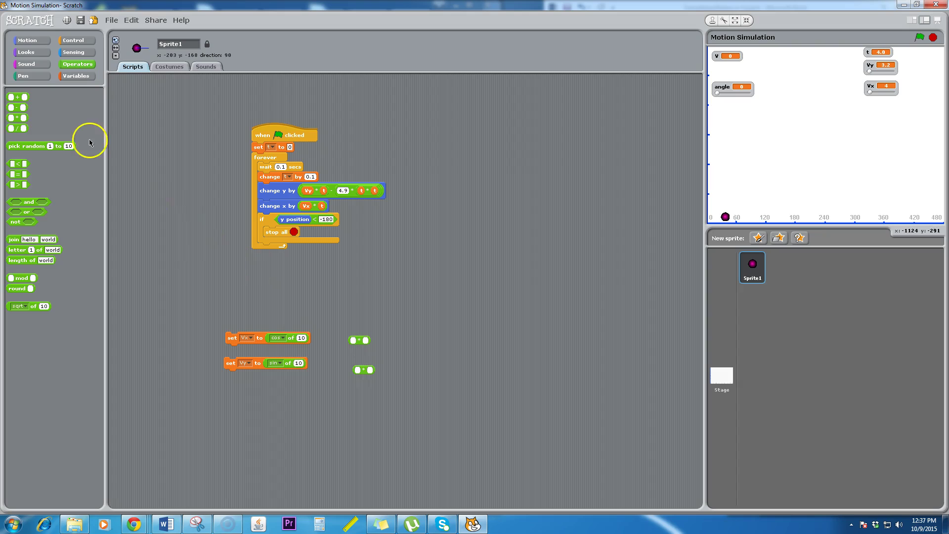
pyautogui.click(75, 76)
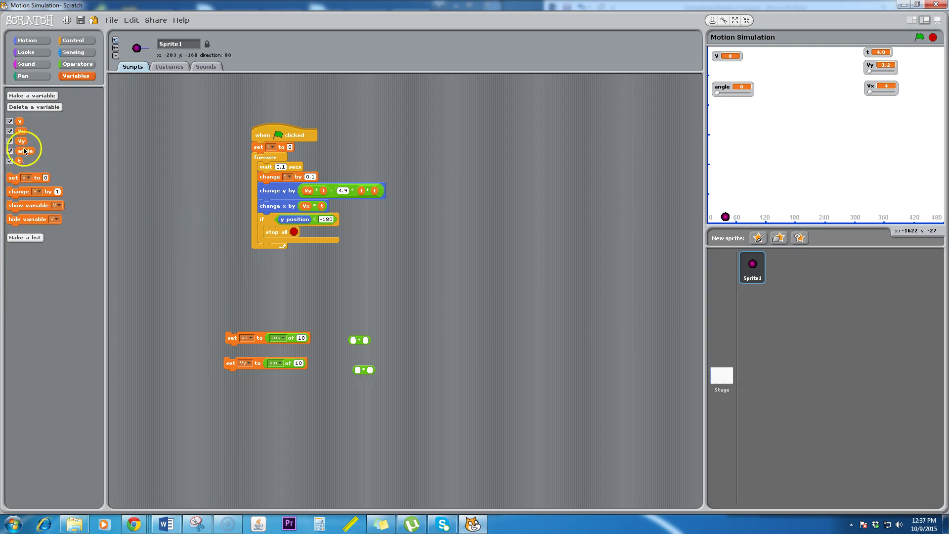
pyautogui.moveTo(21, 122); pyautogui.dragTo(371, 373)
pyautogui.moveTo(20, 121); pyautogui.dragTo(371, 336)
pyautogui.moveTo(294, 338); pyautogui.dragTo(372, 342)
pyautogui.moveTo(289, 363); pyautogui.dragTo(340, 374)
pyautogui.moveTo(22, 150); pyautogui.dragTo(404, 343)
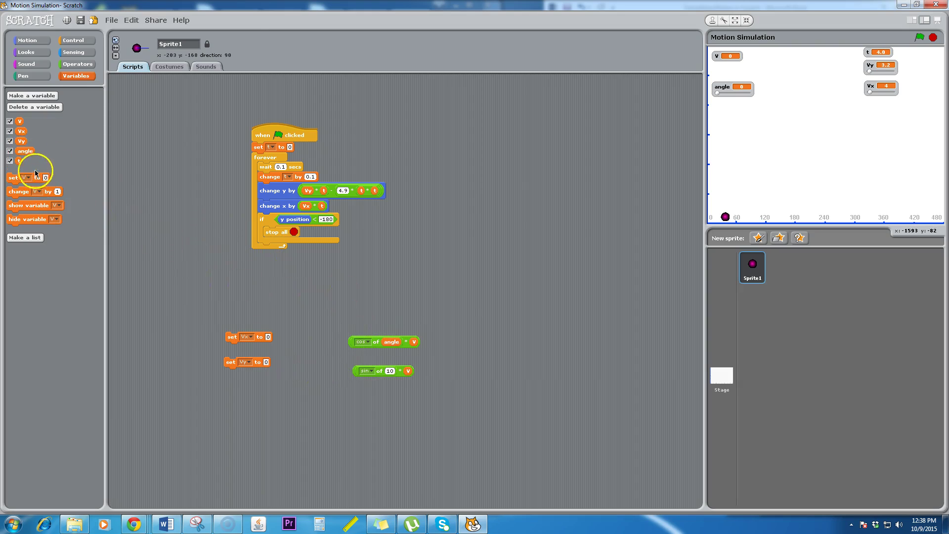
pyautogui.moveTo(25, 150); pyautogui.dragTo(389, 371)
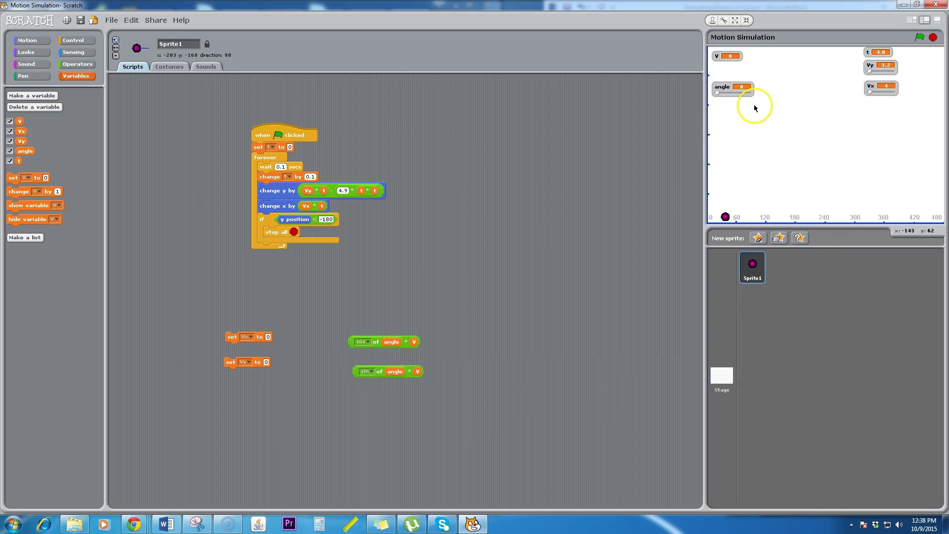
# Hide the Vx and Vy monitors, rearrange t and angle, and make v a slider
pyautogui.rightClick(873, 87)
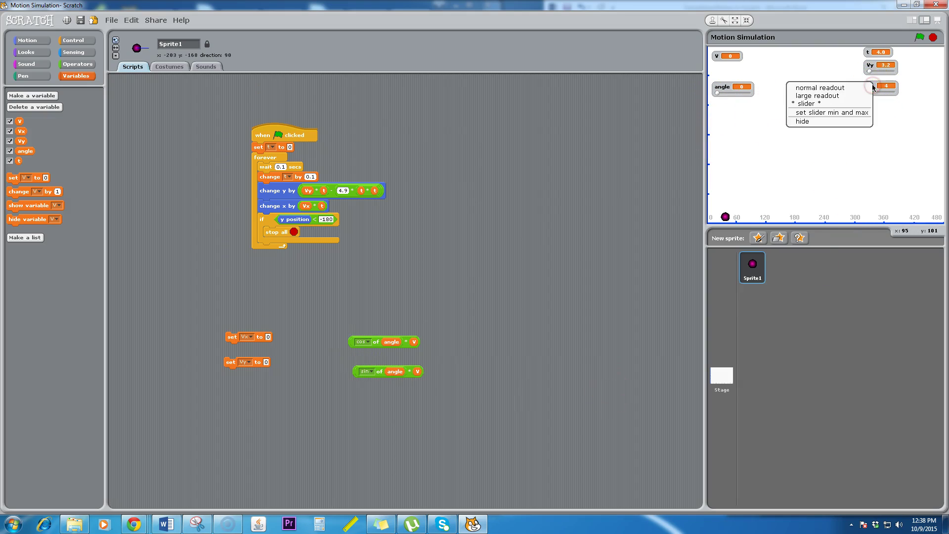
pyautogui.click(838, 121)
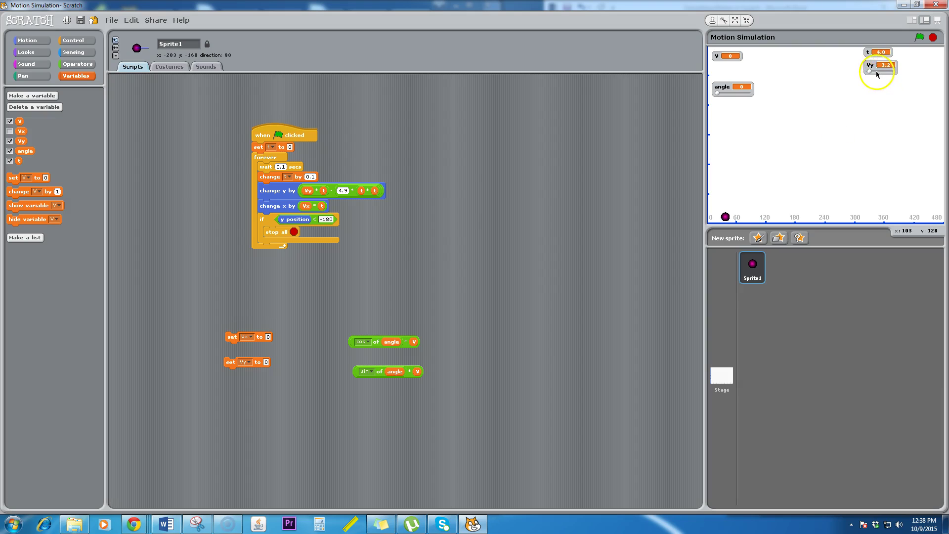
pyautogui.rightClick(875, 65)
pyautogui.click(838, 99)
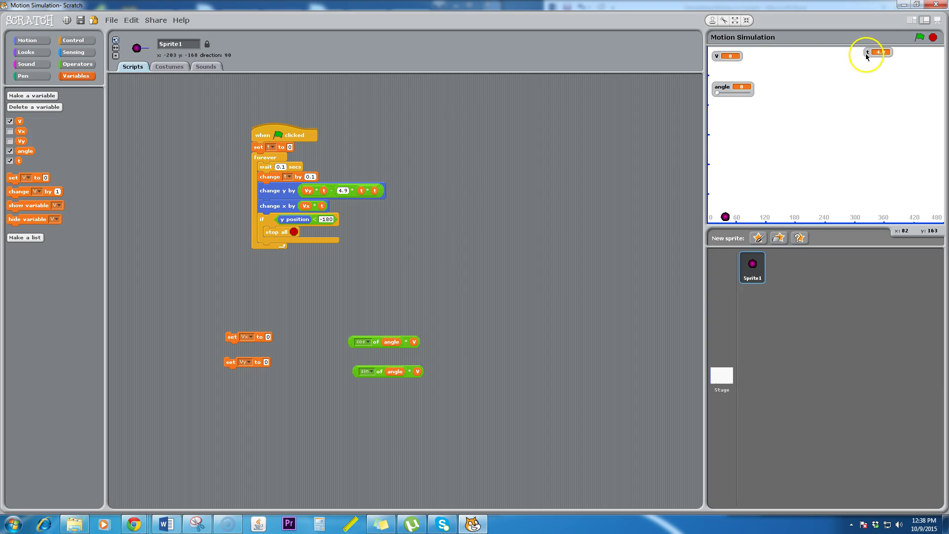
pyautogui.moveTo(870, 52); pyautogui.dragTo(919, 56)
pyautogui.moveTo(729, 87); pyautogui.dragTo(782, 56)
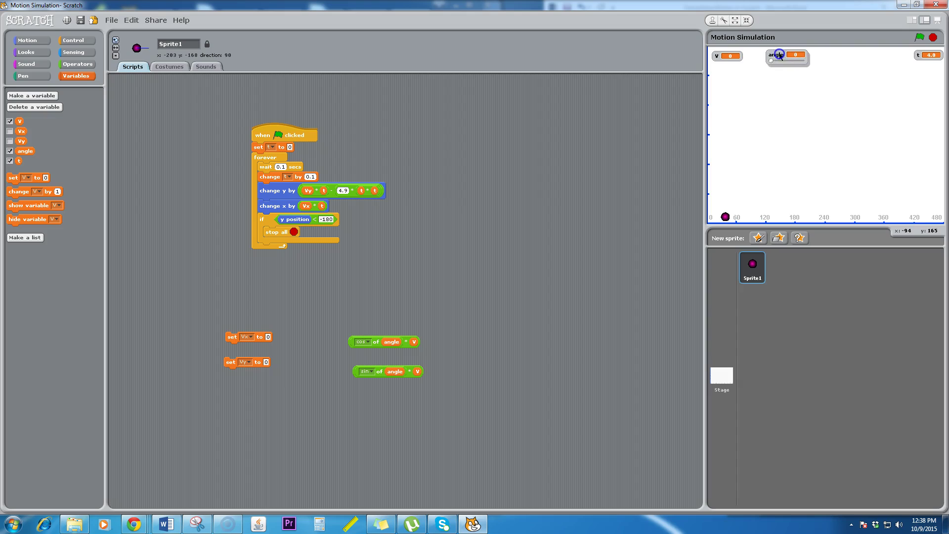
pyautogui.rightClick(720, 55)
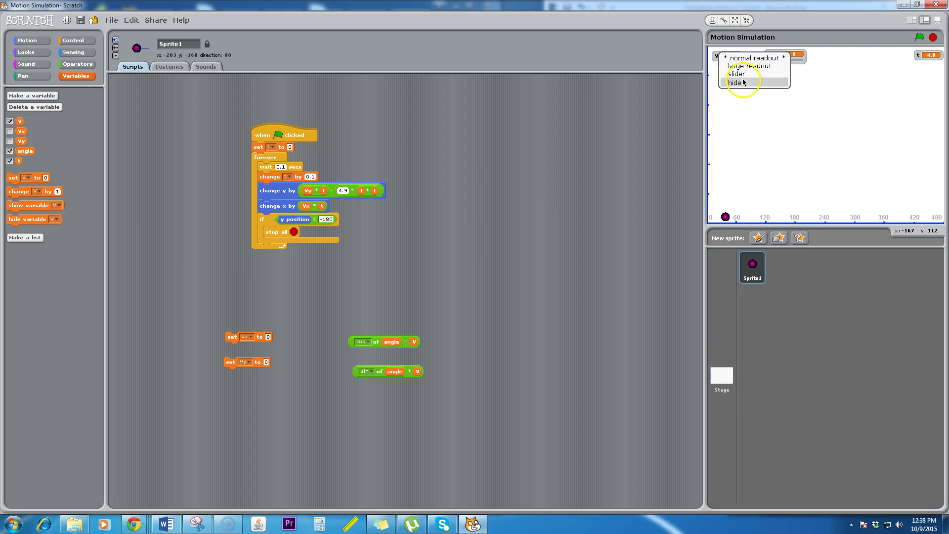
pyautogui.click(746, 74)
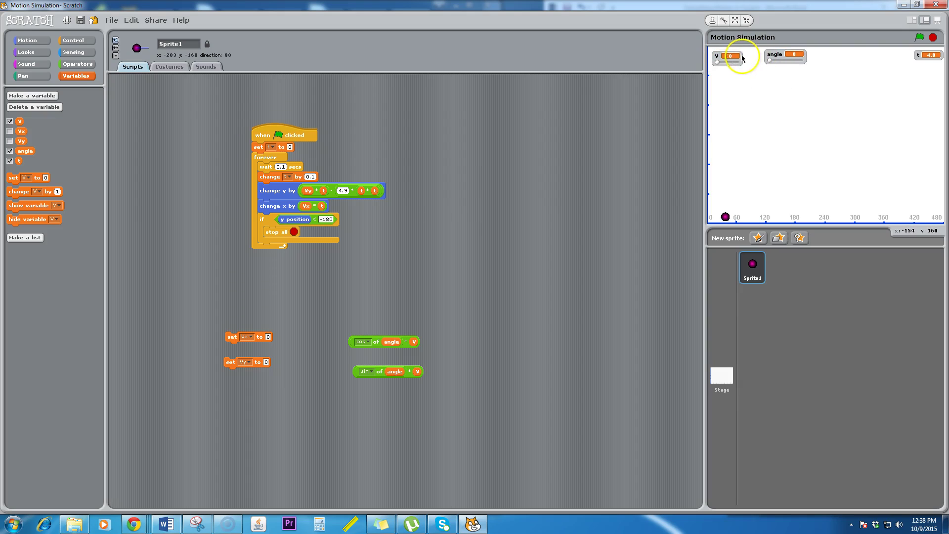
pyautogui.moveTo(716, 55); pyautogui.dragTo(747, 51)
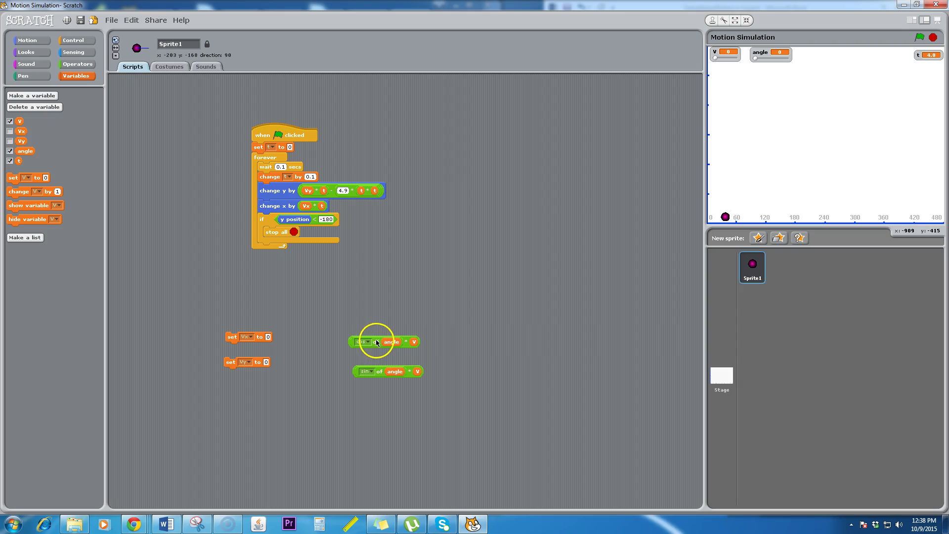
# Fill set Vx and set Vy with the cos/sin expressions and attach them at script start
pyautogui.moveTo(408, 340); pyautogui.dragTo(331, 335)
pyautogui.moveTo(409, 372); pyautogui.dragTo(330, 364)
pyautogui.moveTo(233, 363)
pyautogui.mouseDown()
pyautogui.moveTo(243, 348)
pyautogui.moveTo(255, 158)
pyautogui.mouseUp()
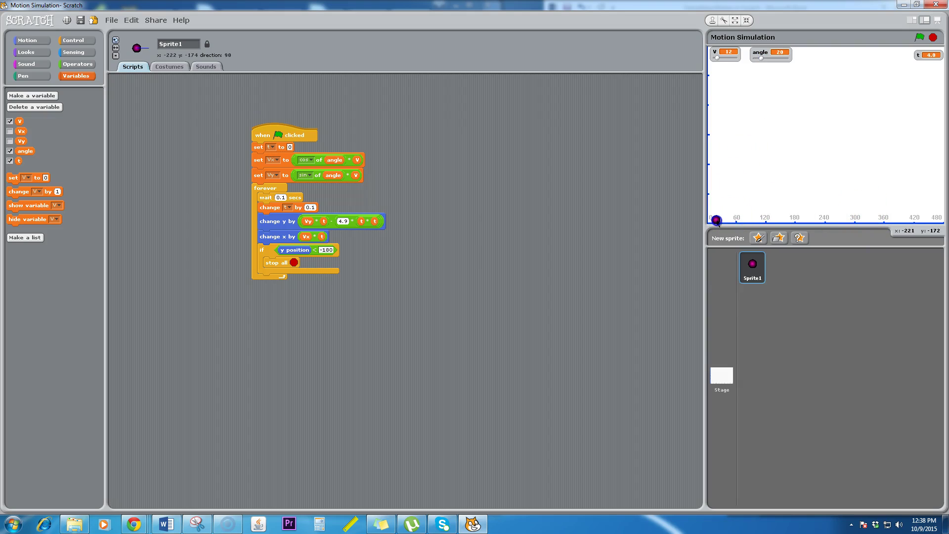
# Run the simulation, return the ball left, and rerun at angle 55
pyautogui.click(919, 39)
pyautogui.moveTo(774, 221); pyautogui.dragTo(713, 215)
pyautogui.moveTo(773, 58); pyautogui.dragTo(775, 58)
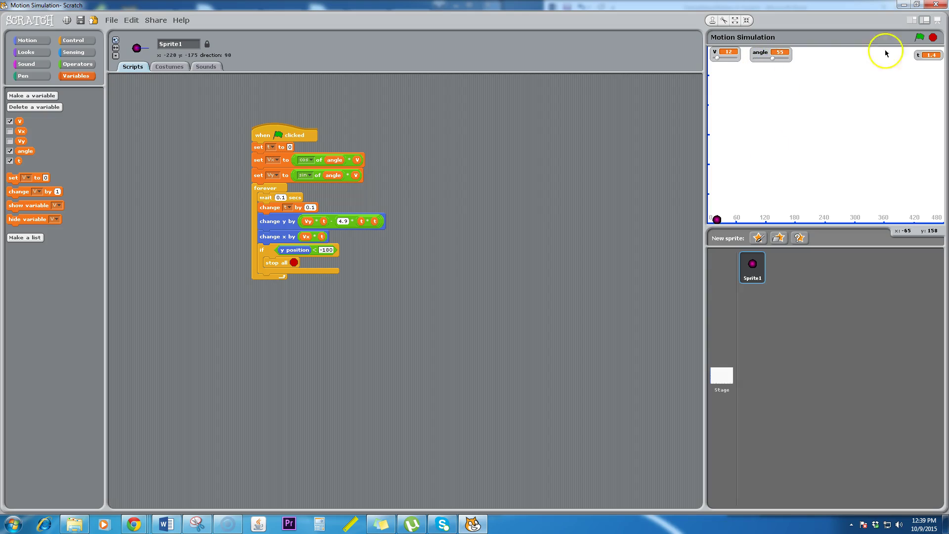
pyautogui.click(920, 40)
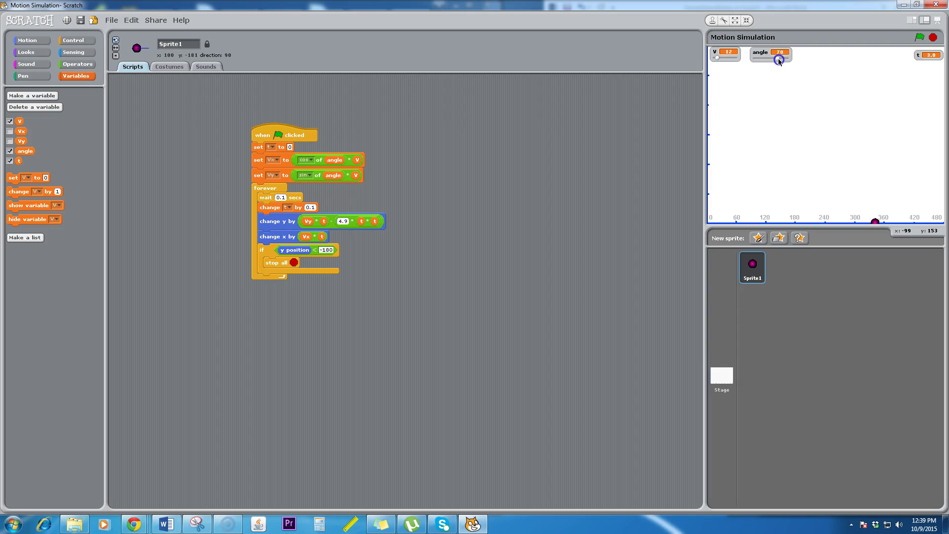
# Set the angle to 86, reset the ball, and launch again
pyautogui.moveTo(777, 60); pyautogui.dragTo(784, 61)
pyautogui.moveTo(875, 221)
pyautogui.mouseDown()
pyautogui.moveTo(756, 216)
pyautogui.moveTo(754, 200)
pyautogui.moveTo(716, 230)
pyautogui.mouseUp()
pyautogui.click(918, 41)
pyautogui.click(919, 38)
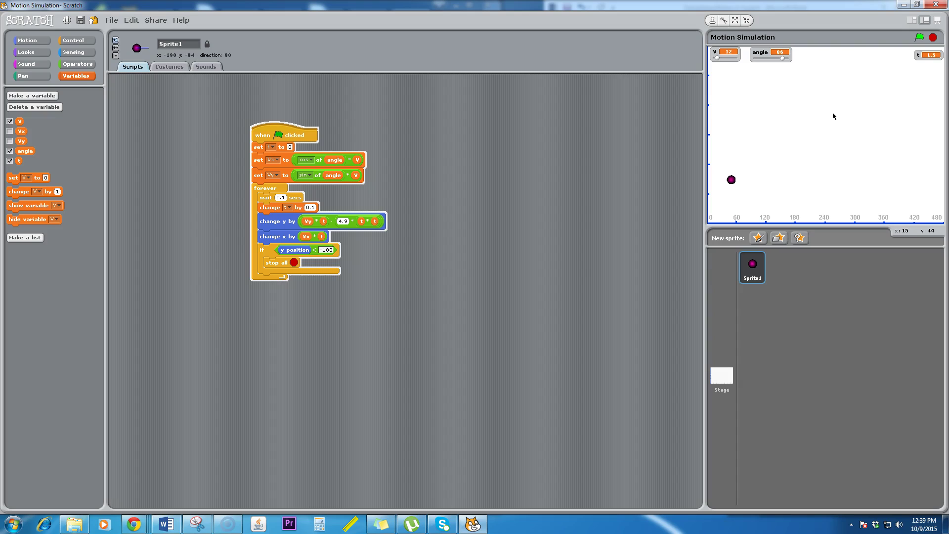